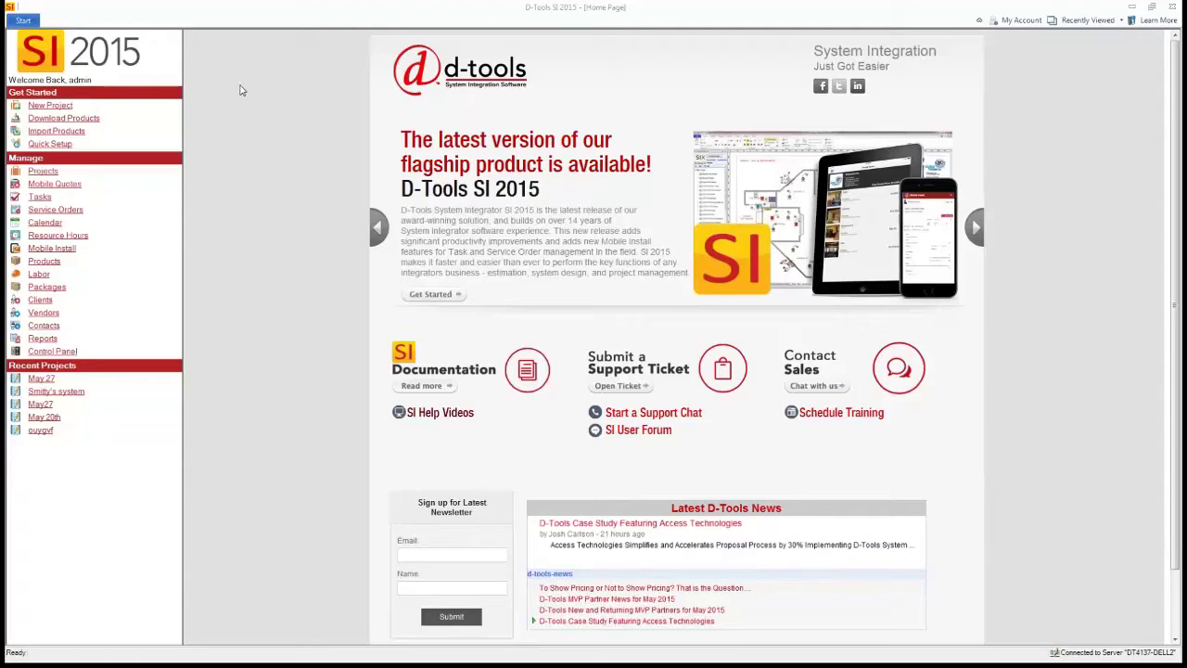
- Open the Start menu on the Home Page to list the main program areas
click(22, 21)
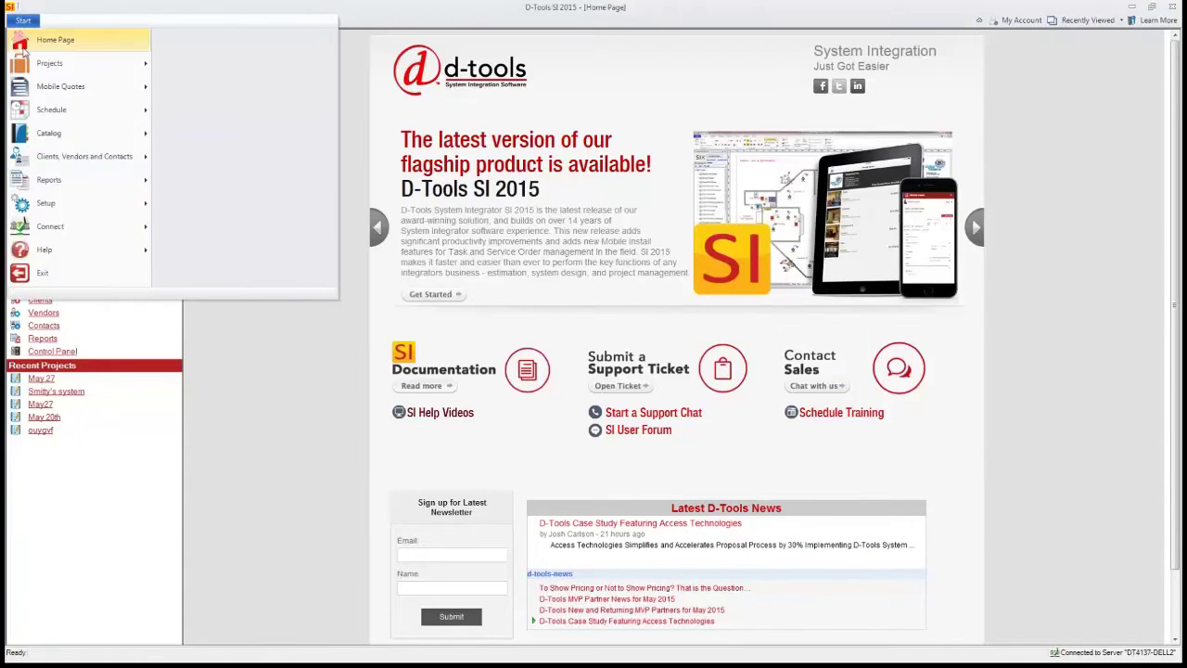
- Open Manage Projects and show the tasks for the May 27 project
mouse_move(80, 67)
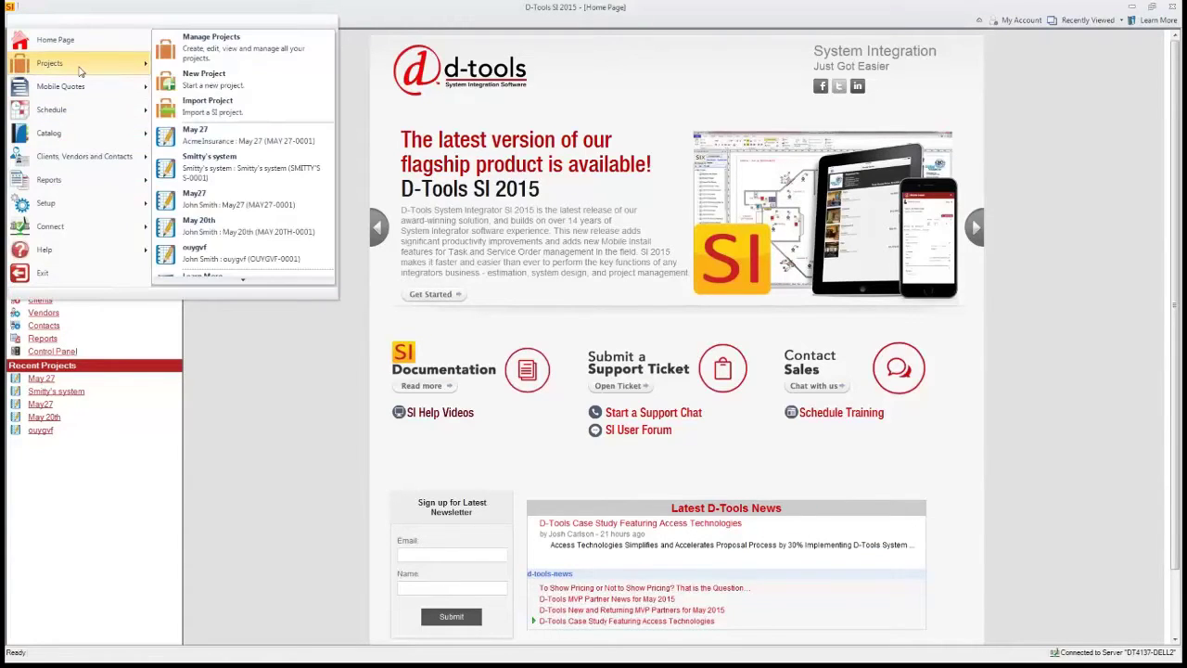
click(208, 46)
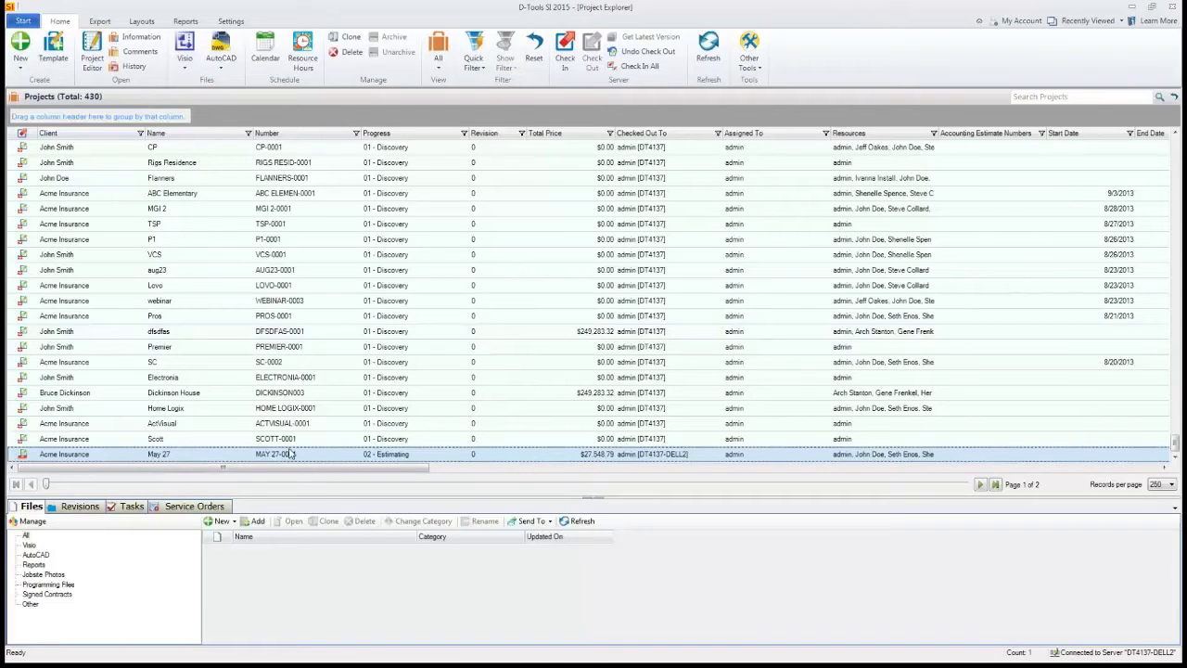
click(132, 506)
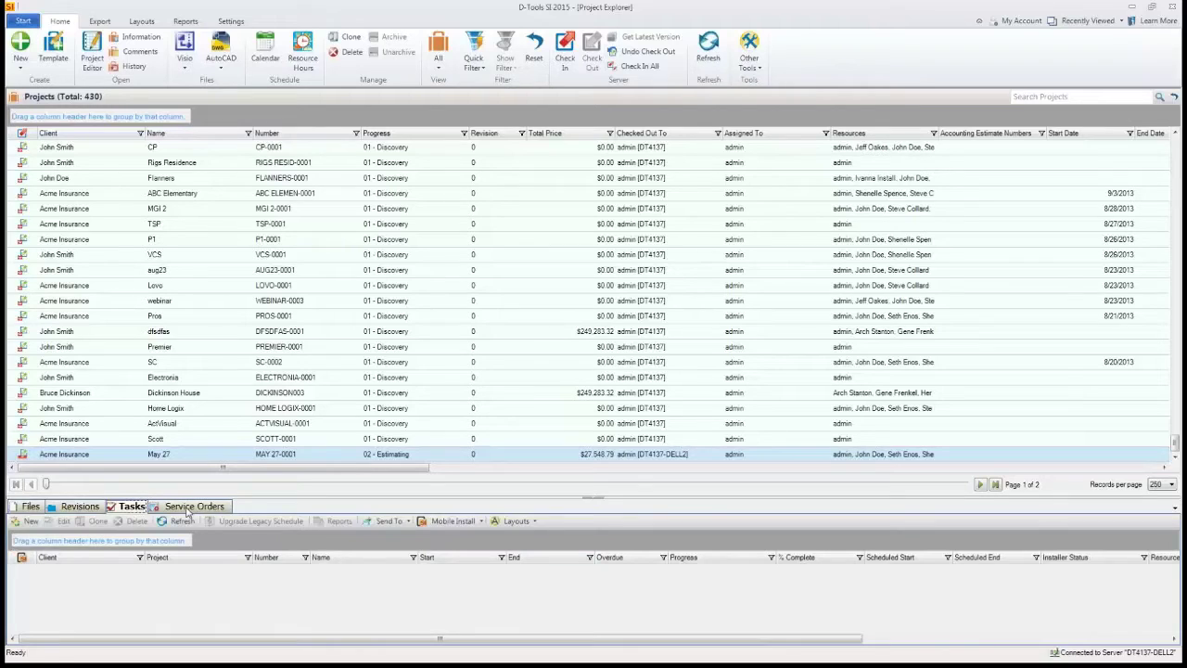
- Start a new task for the May 27 project from the Start menu
click(24, 20)
mouse_move(46, 110)
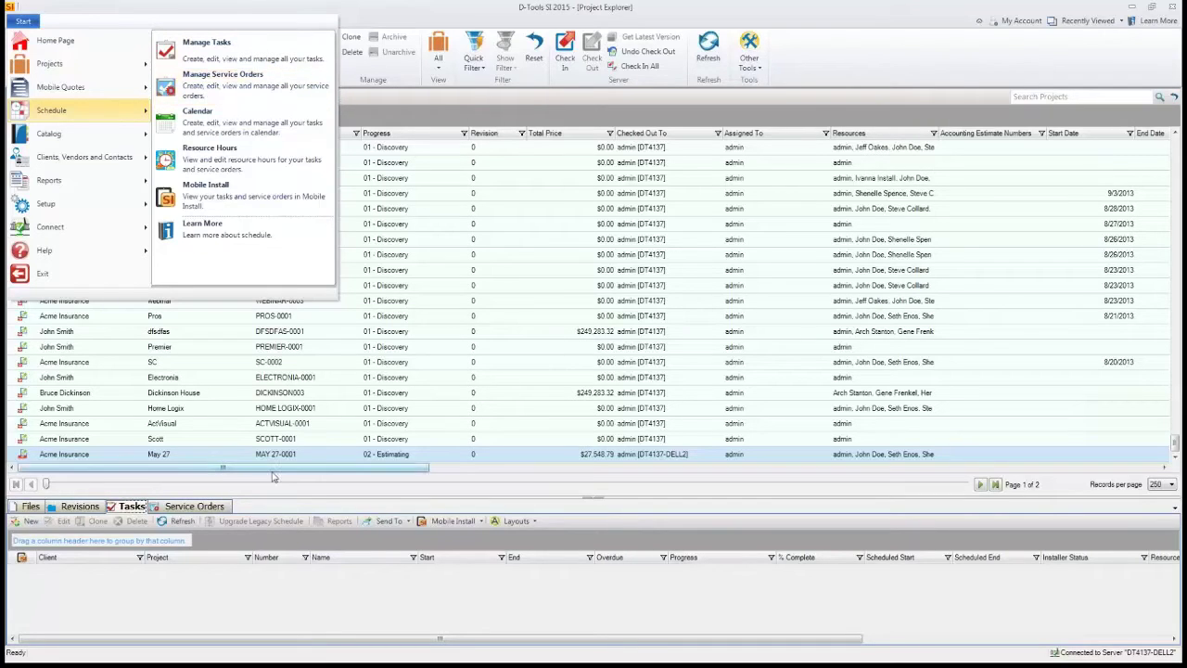
click(29, 526)
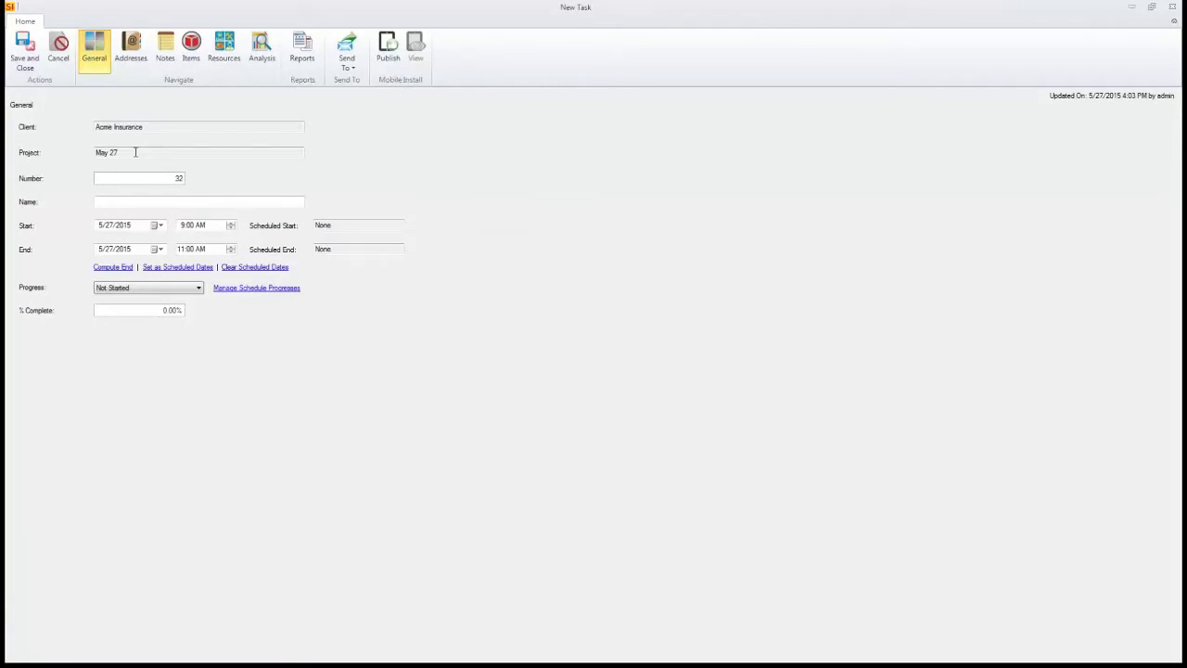
- Name the task 'Install Trim Phase', check the project in, and begin adding product items
click(183, 201)
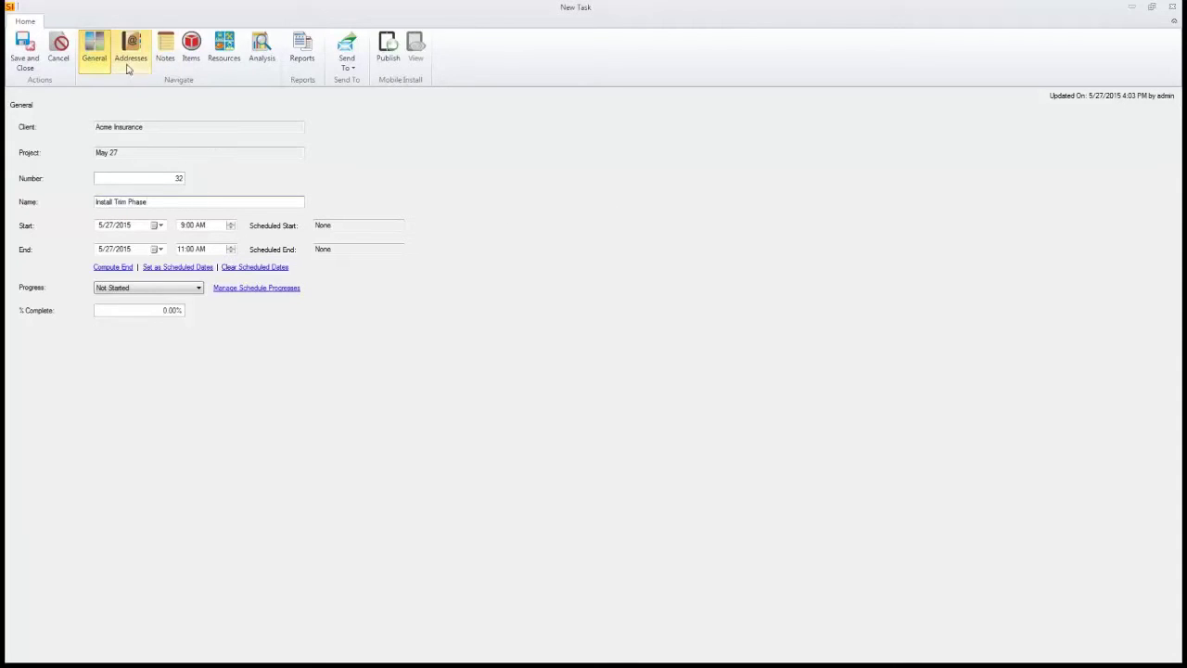
click(191, 61)
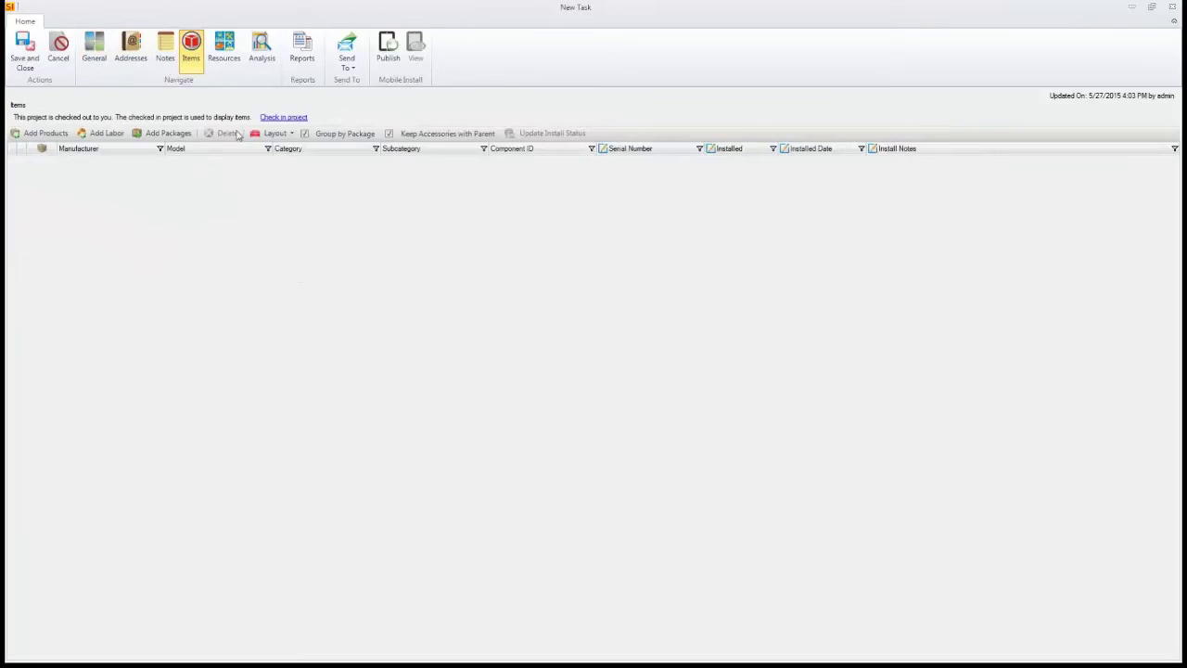
click(267, 118)
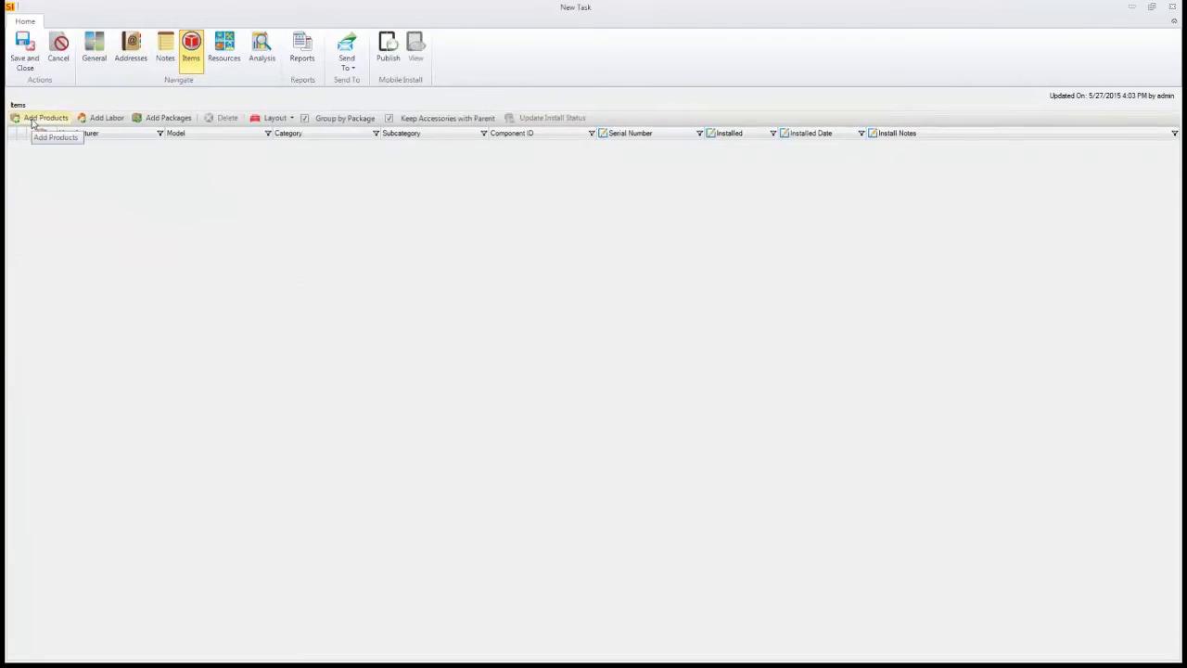
click(37, 119)
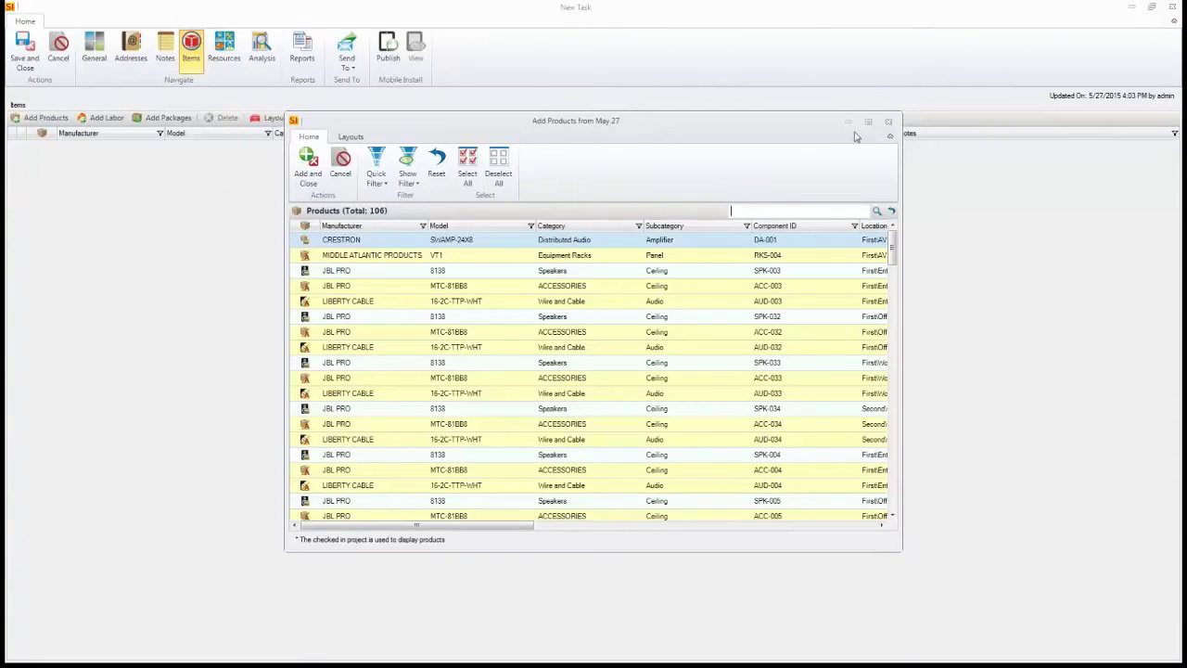
- Maximize the product picker and quick-filter the products to the Trim phase
click(868, 121)
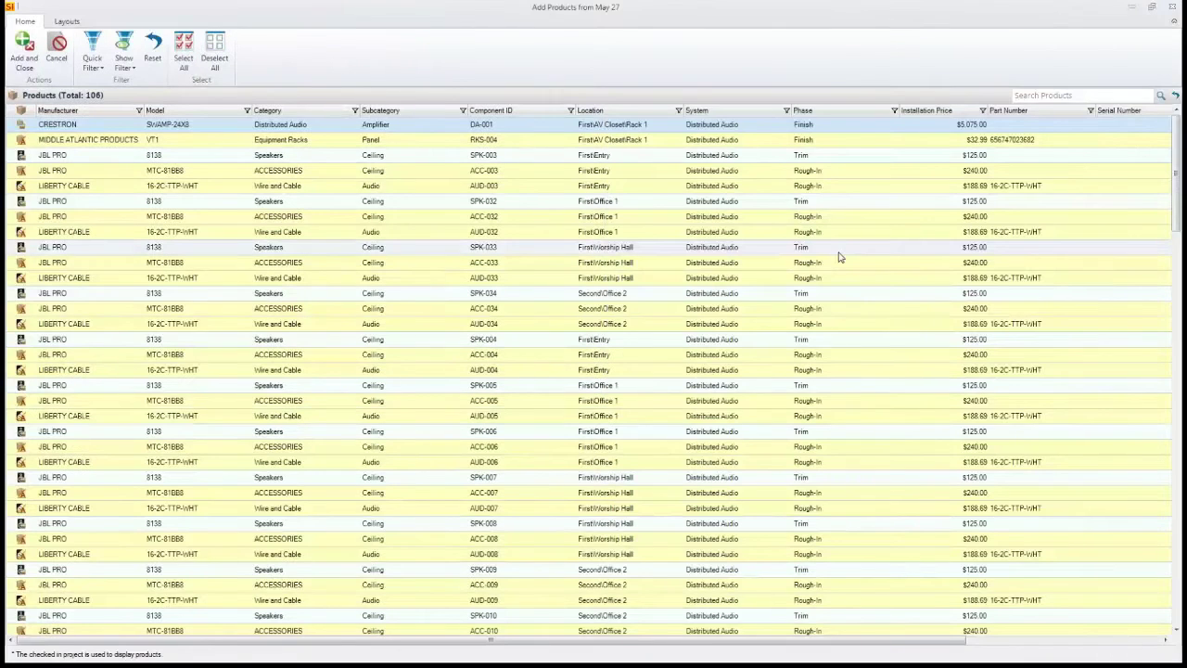
click(97, 67)
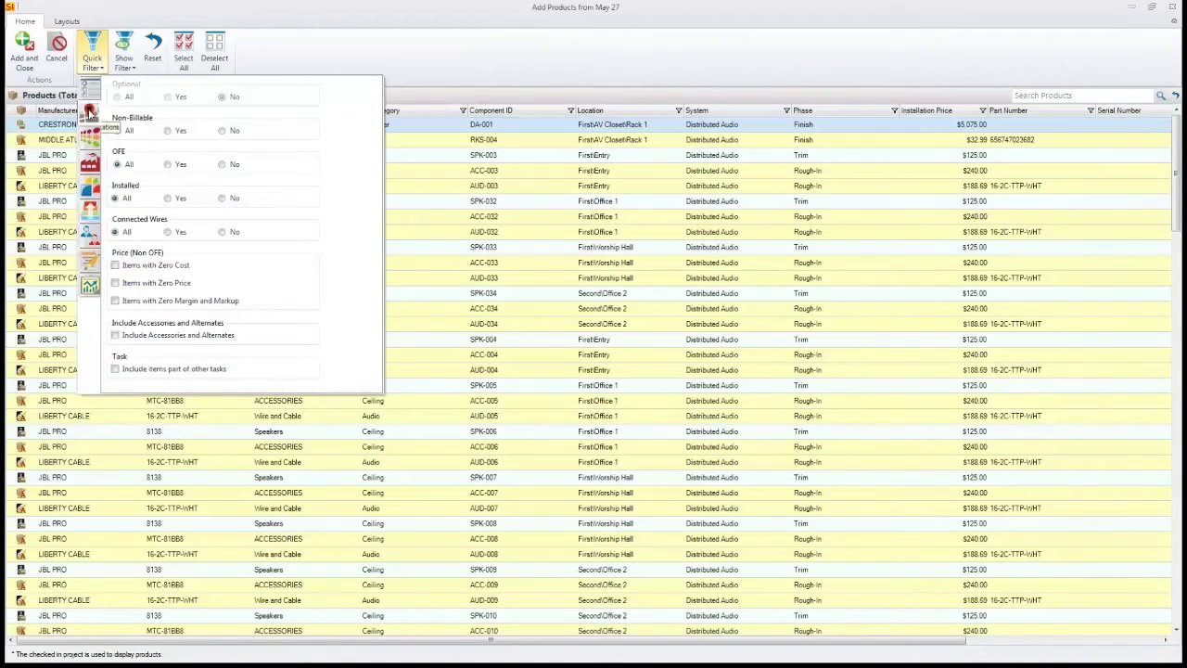
click(89, 112)
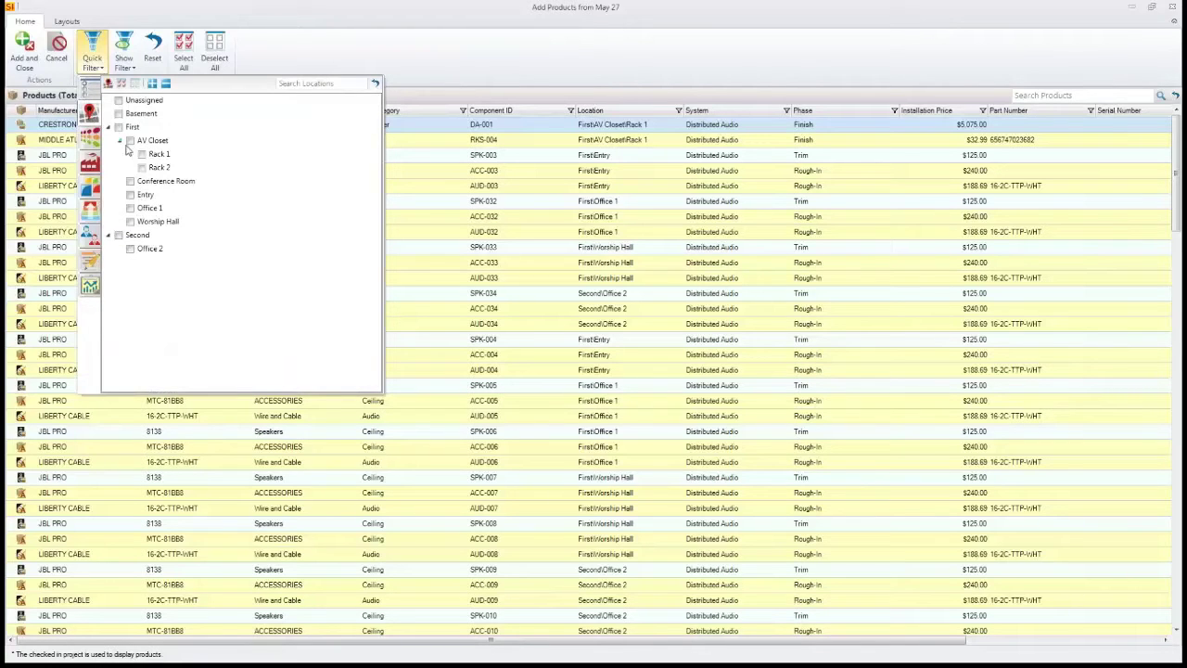
click(131, 182)
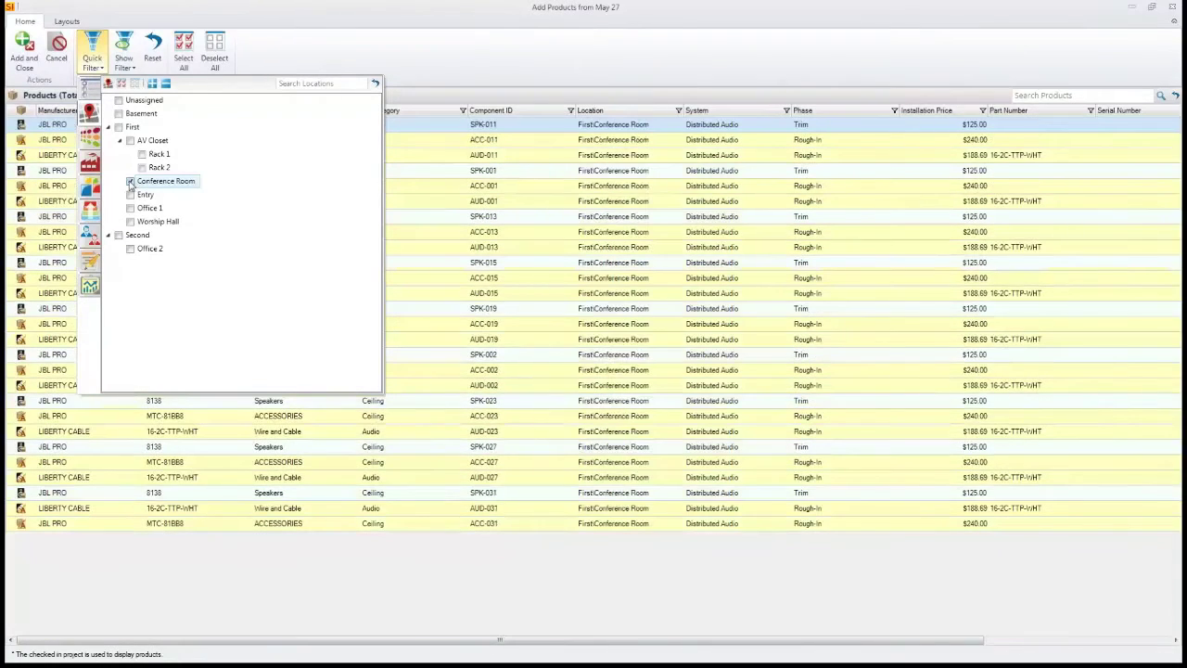
click(131, 181)
click(89, 159)
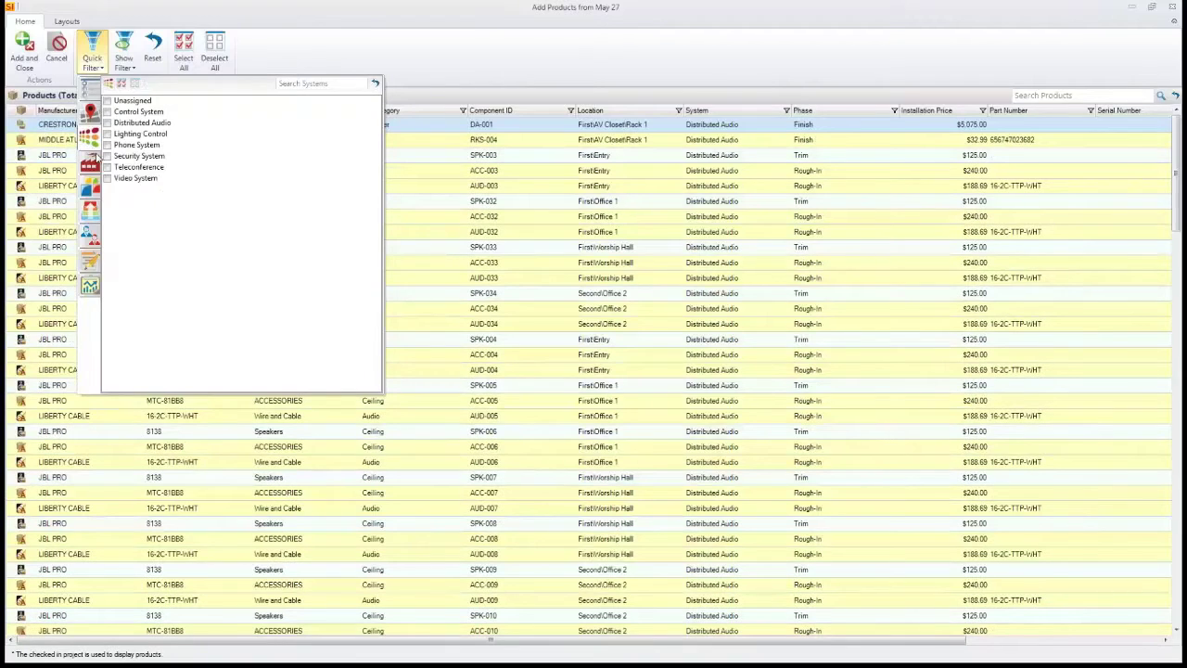
click(90, 164)
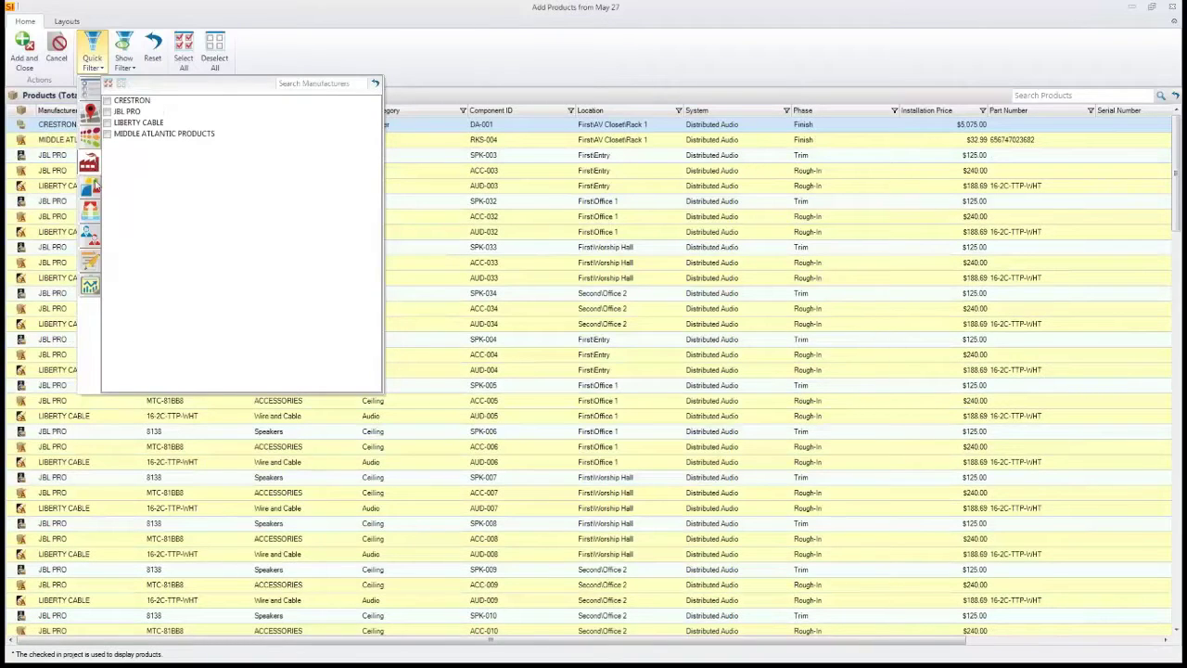
click(90, 187)
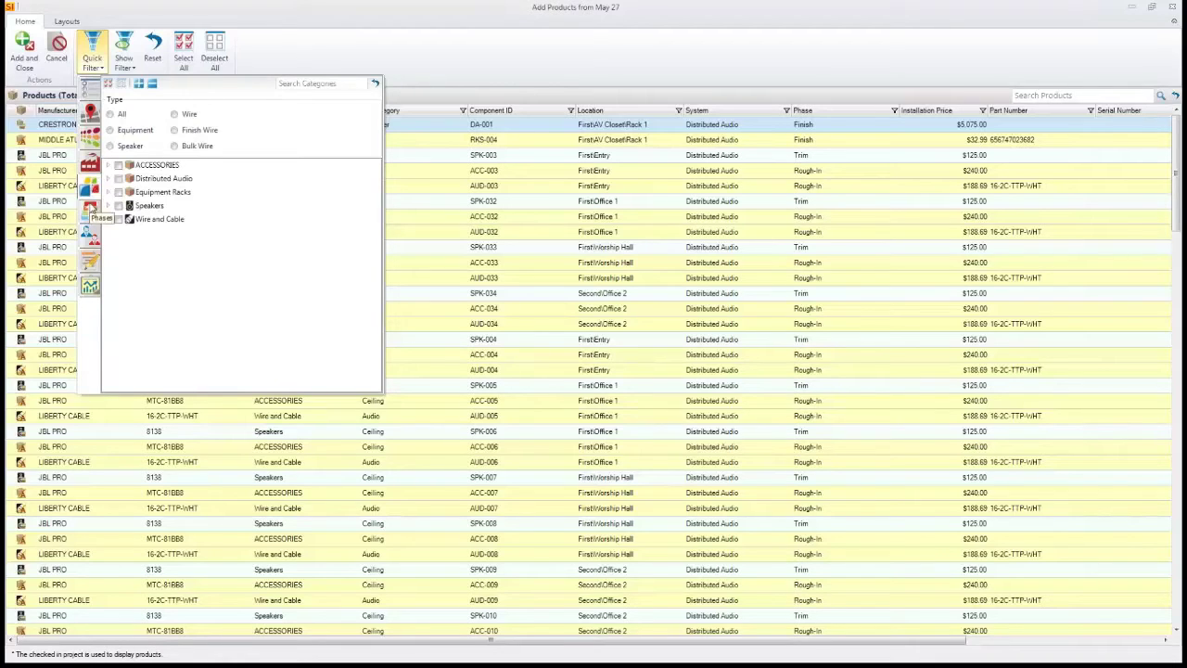
click(89, 209)
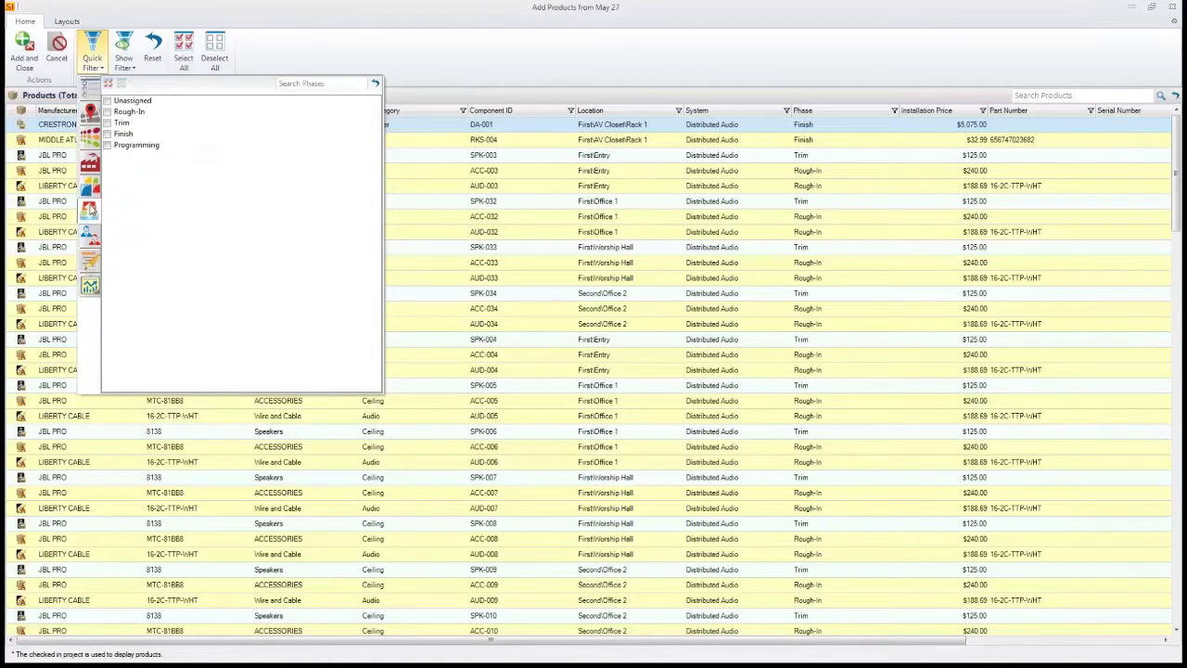
click(108, 123)
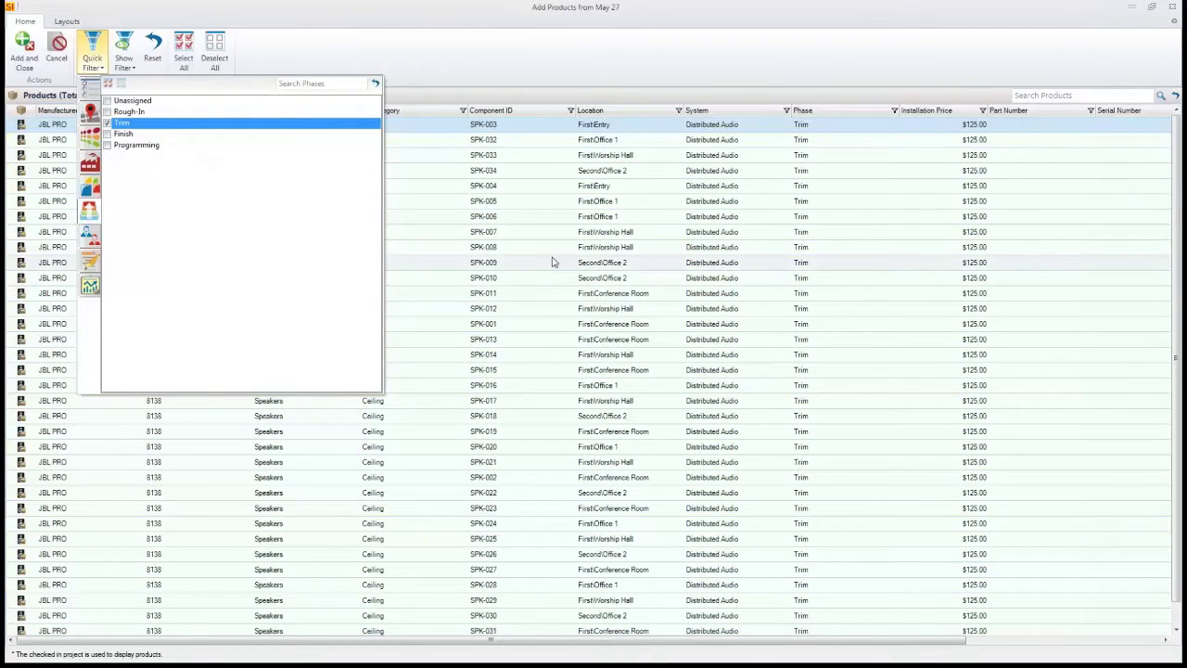
- Limit Trim products to Conference Room and Entry, then add all 11 to the task
click(90, 113)
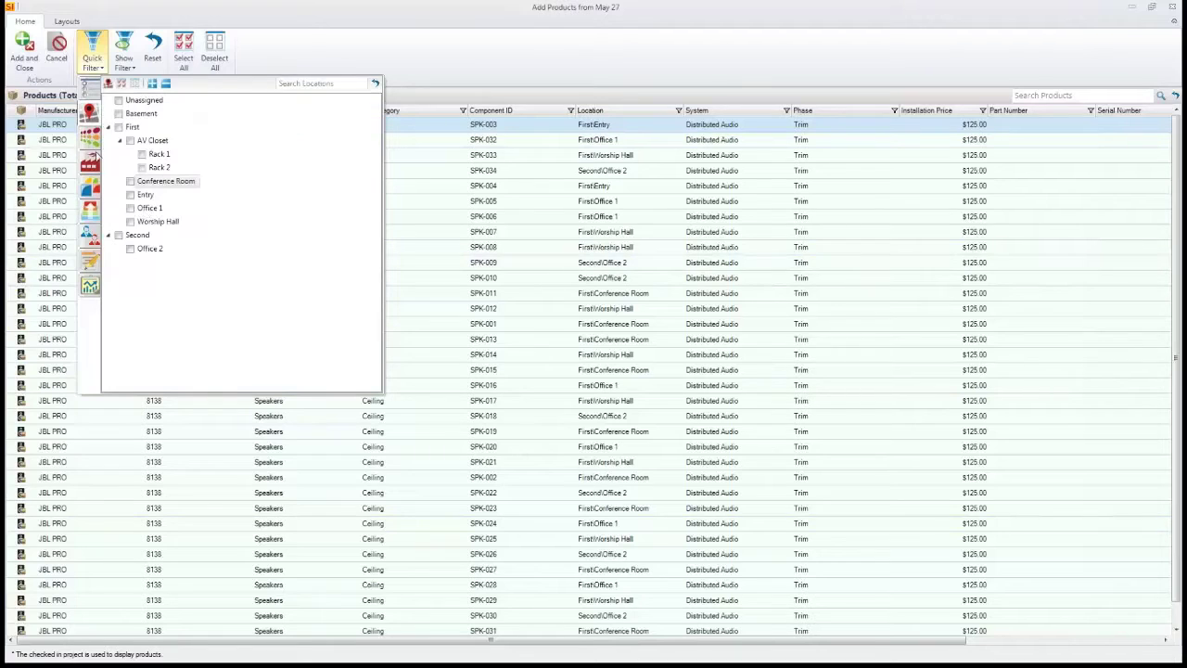
click(131, 182)
click(131, 195)
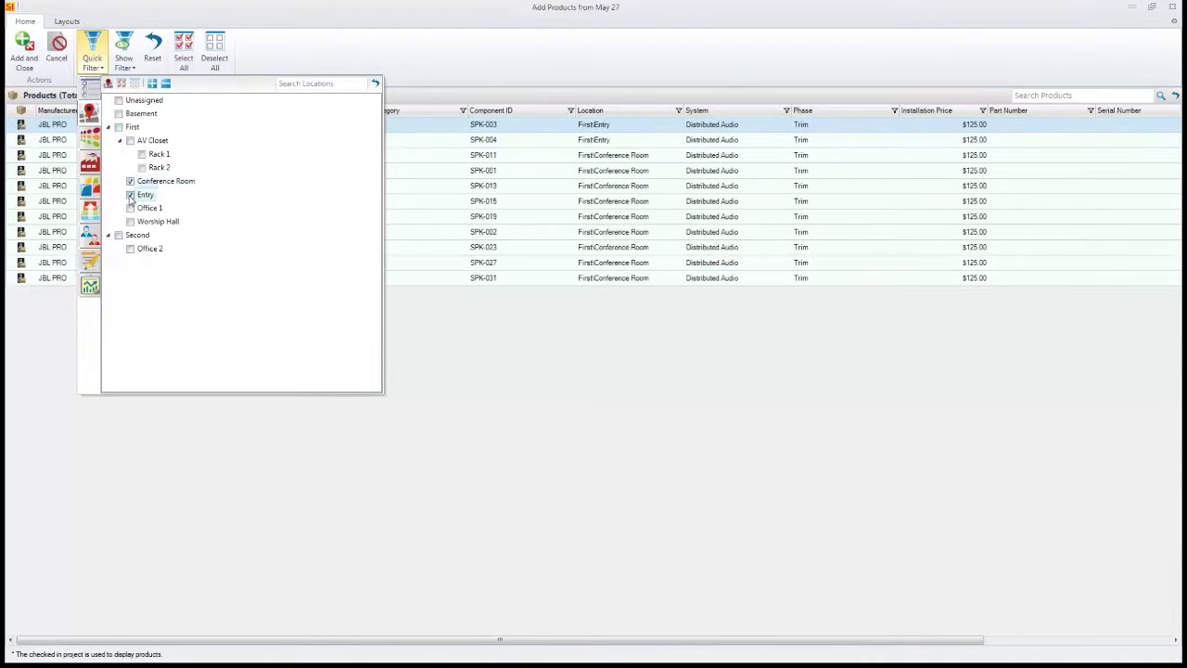
click(452, 353)
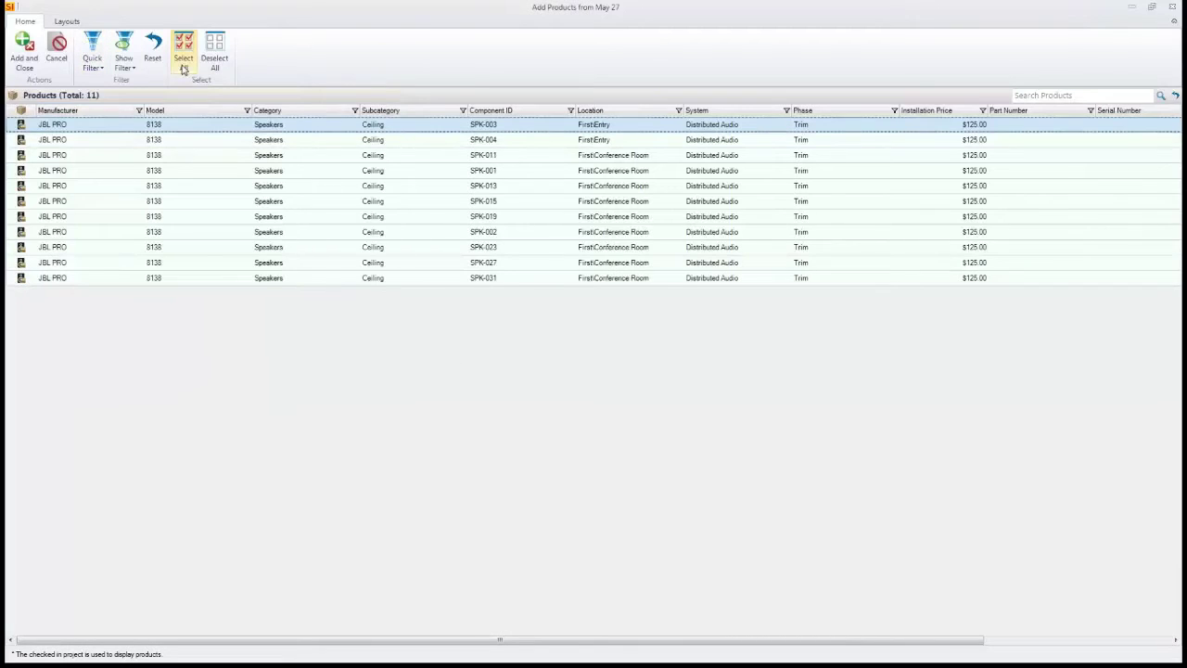
click(184, 58)
click(26, 63)
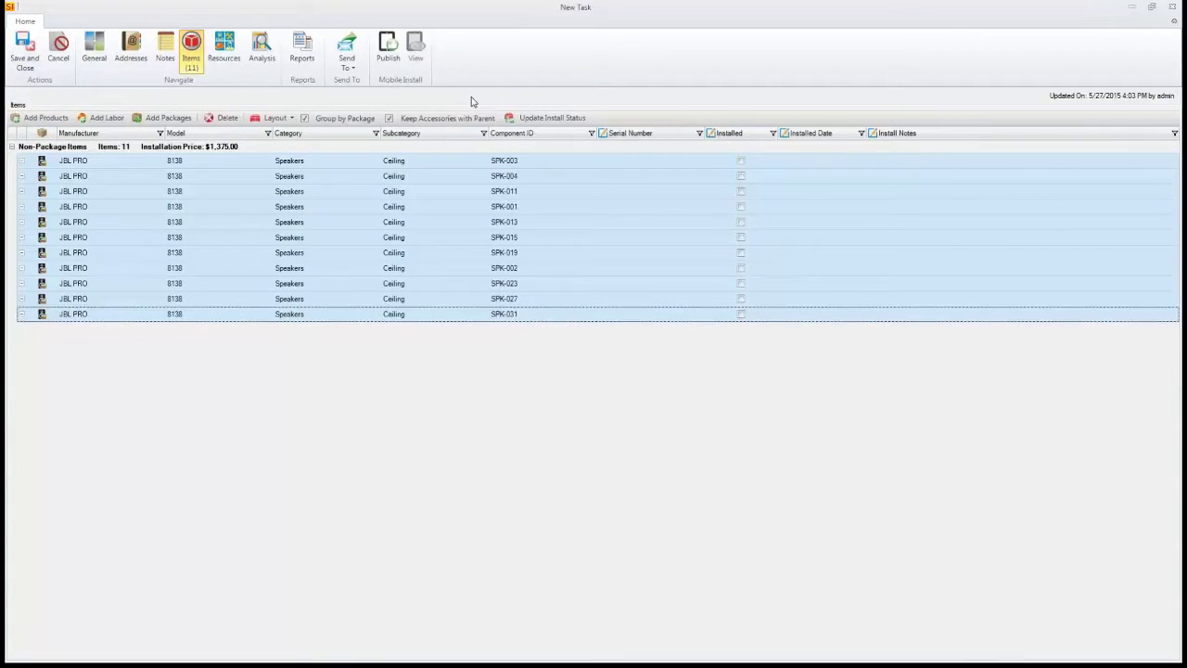
- Assign the $40/hr sales rep with 11 estimated hours from total labor, costing $440.00
click(230, 57)
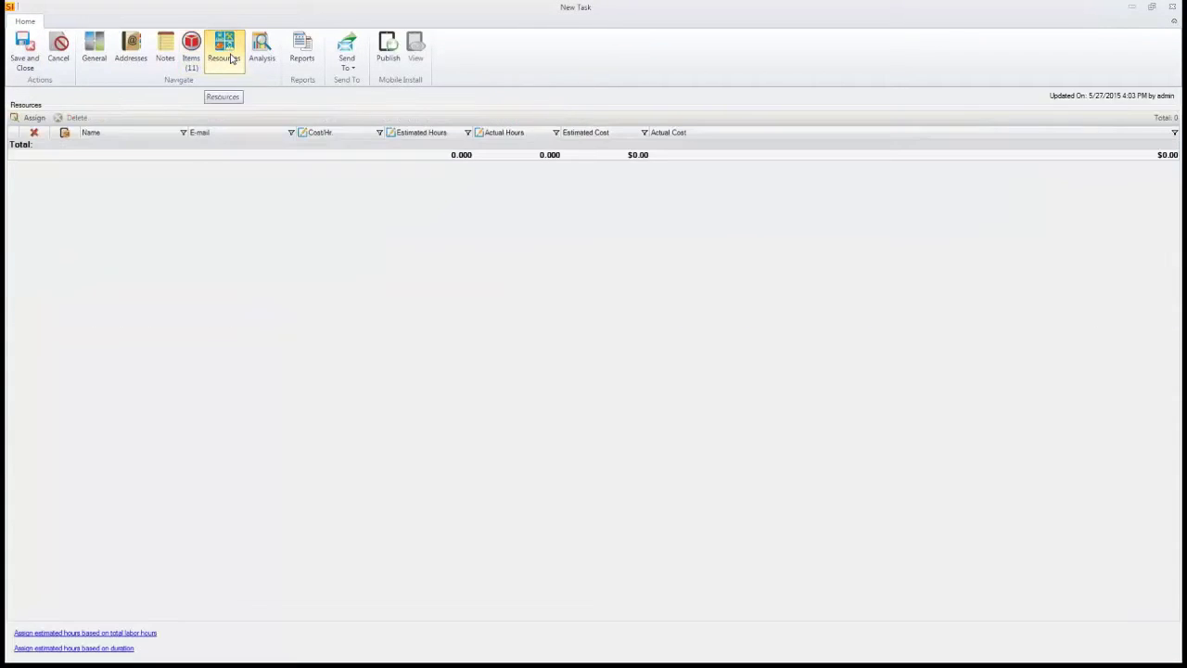
click(35, 119)
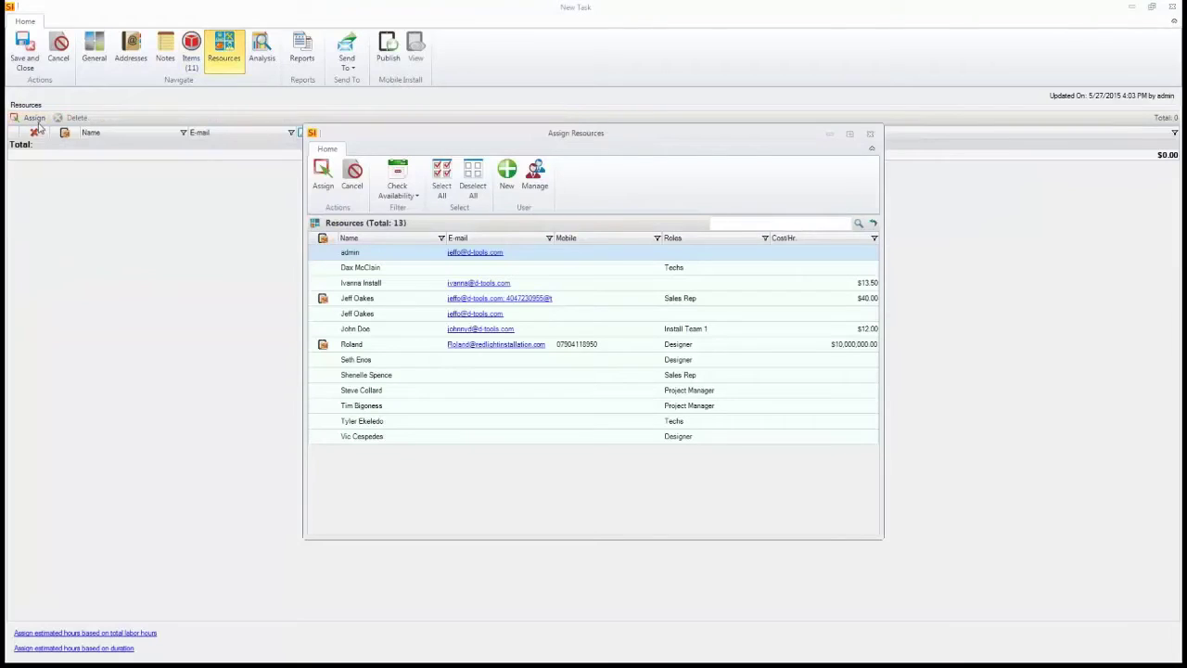
click(358, 299)
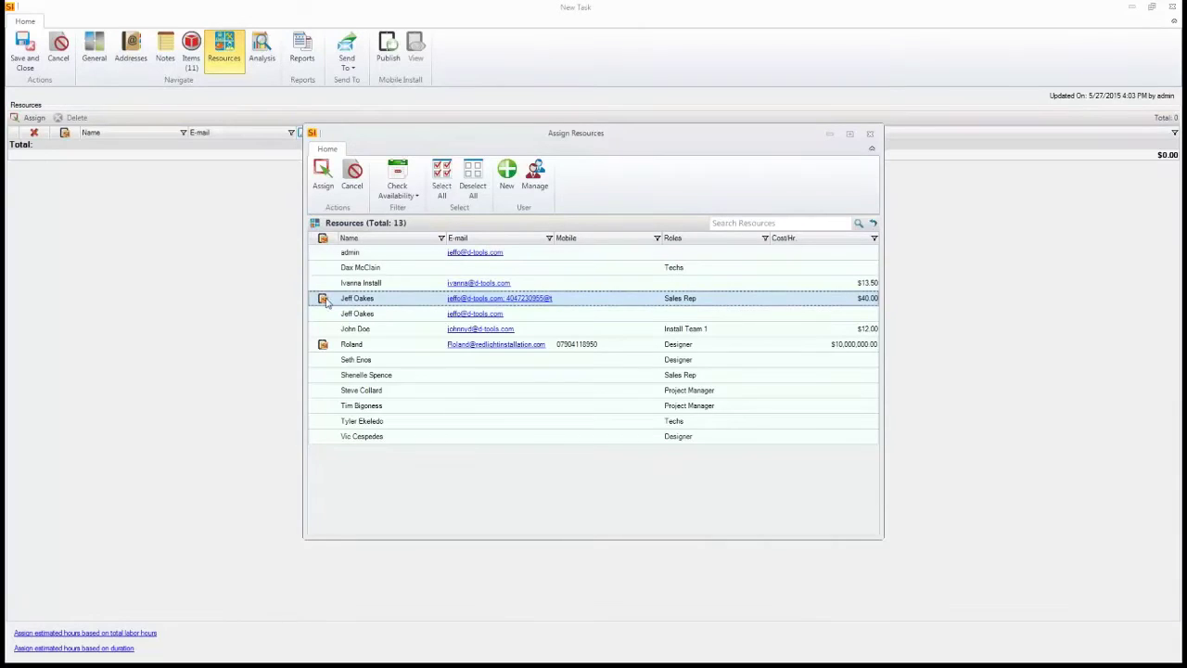
click(323, 345)
click(323, 181)
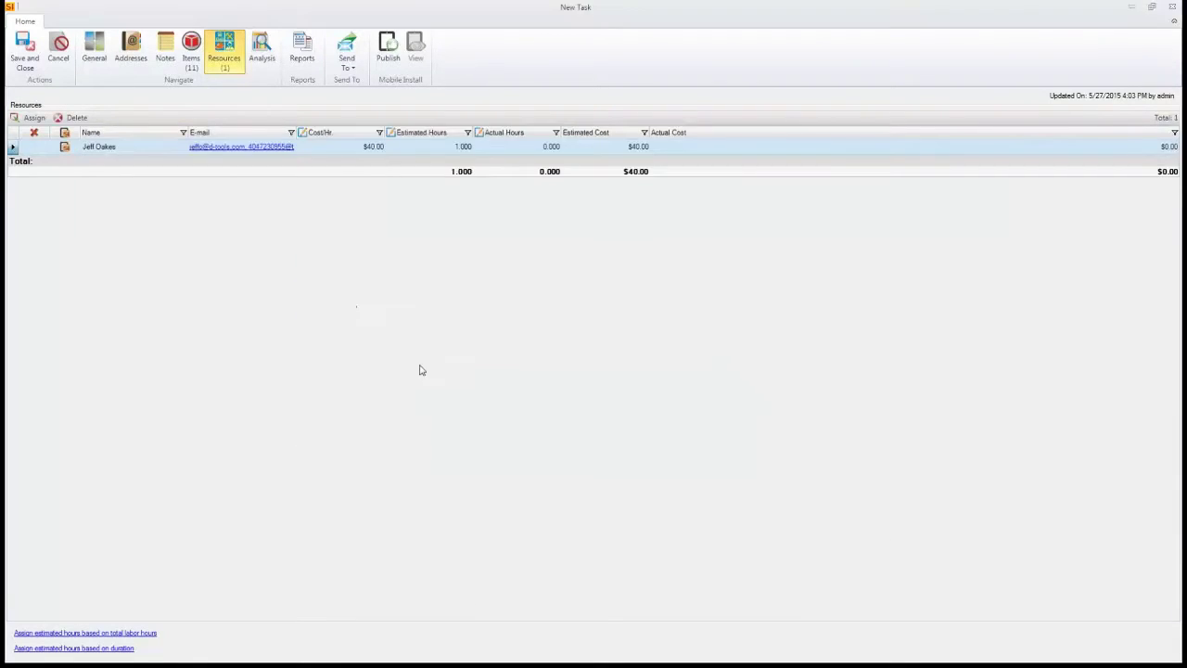
click(149, 634)
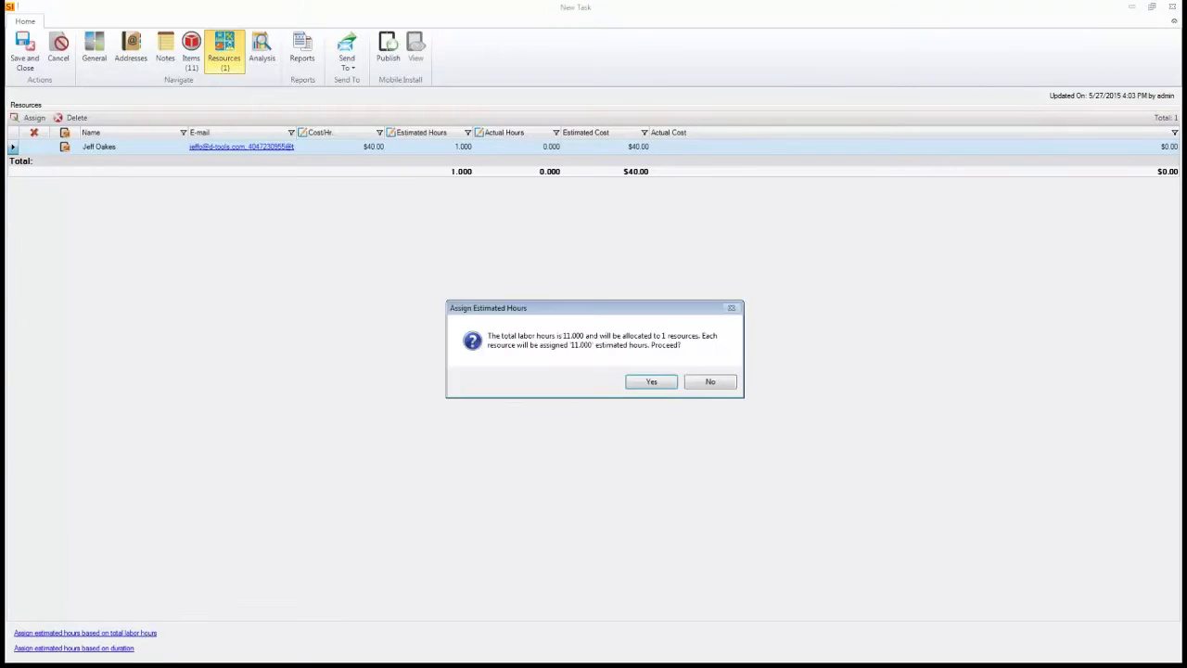
click(652, 381)
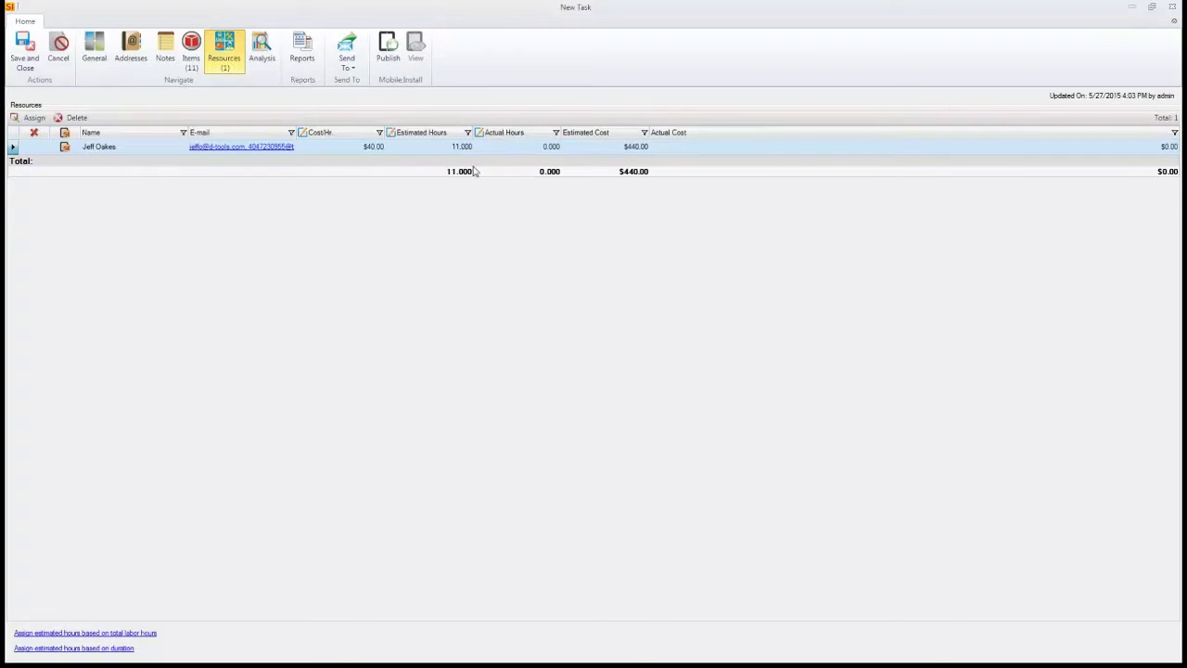
click(98, 63)
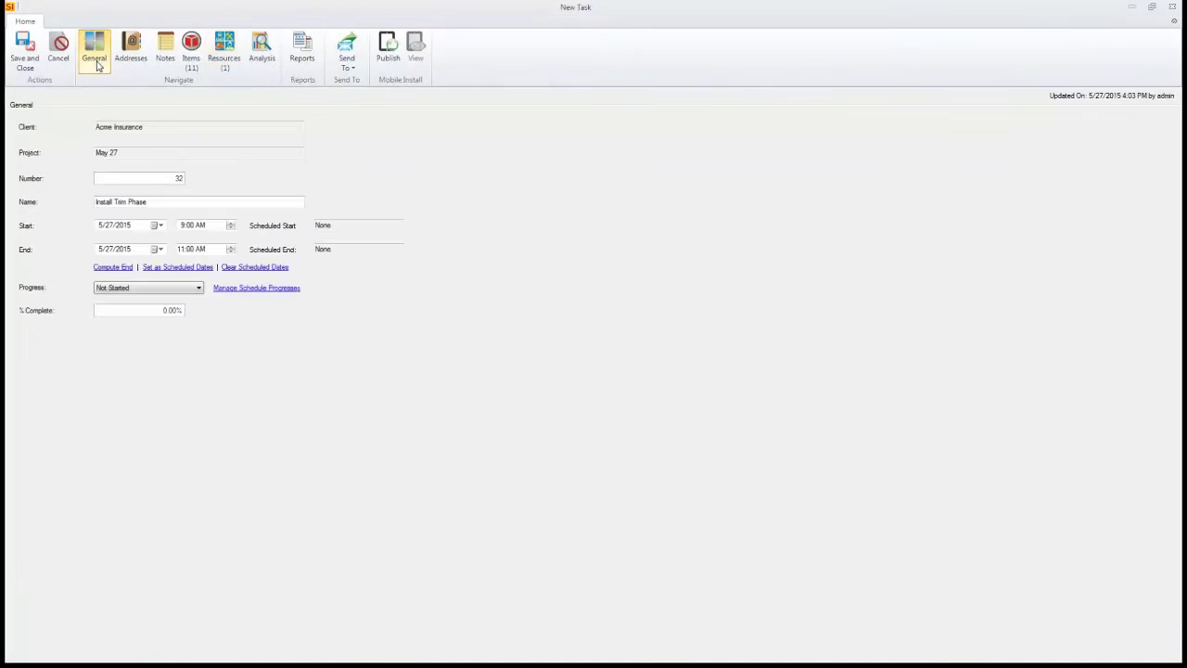
- Set the task start to 5/28/2015 9:00 AM and compute the end as 5/29/2015 12:00 PM
click(159, 225)
click(182, 304)
click(116, 268)
- View the Send To options for Outlook and Google calendars, then dismiss them unchosen
click(349, 65)
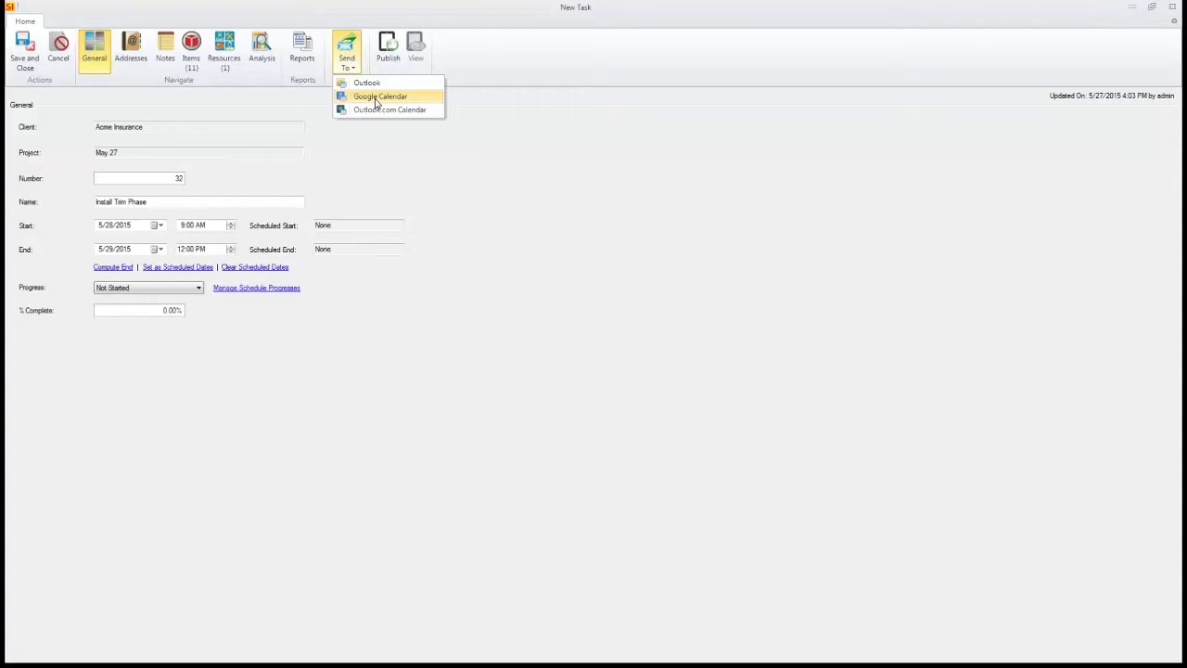
click(478, 85)
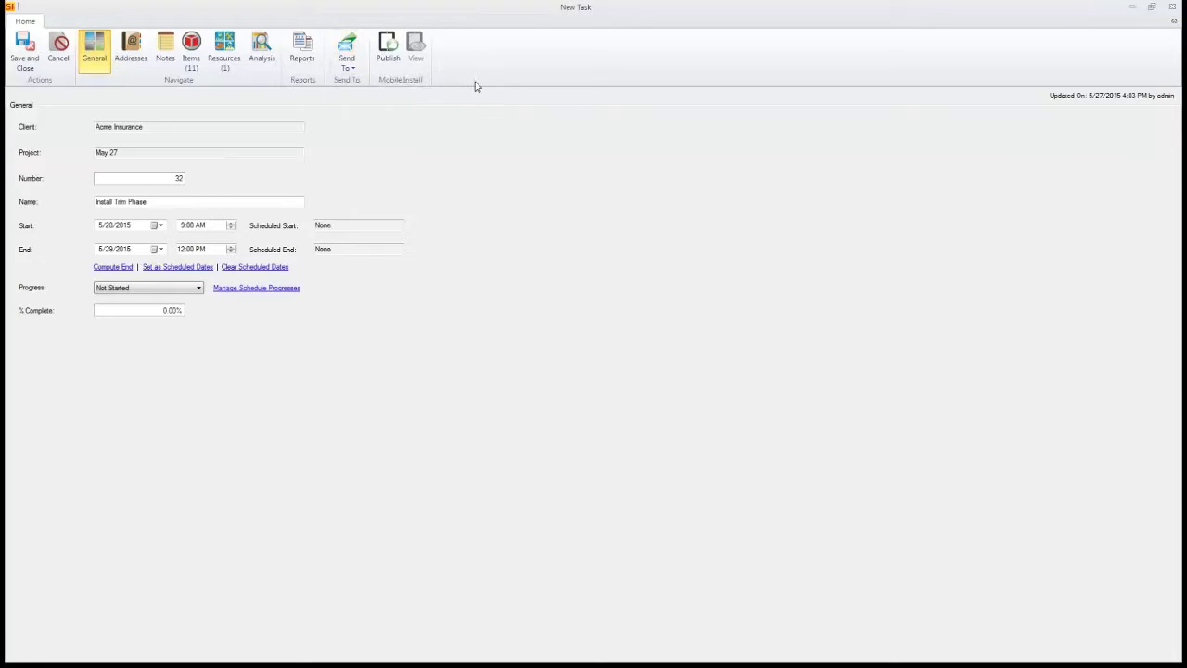
- Save and publish the task to Mobile Install with Task Detail and Task Ship List reports
click(388, 61)
click(563, 379)
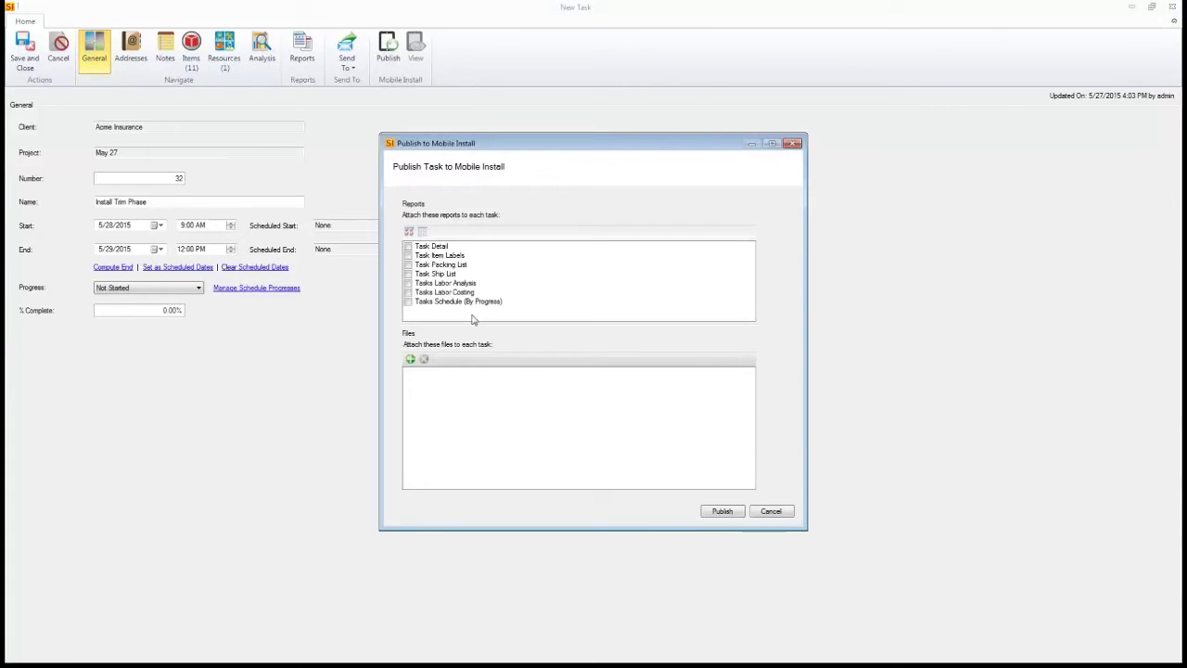
click(408, 247)
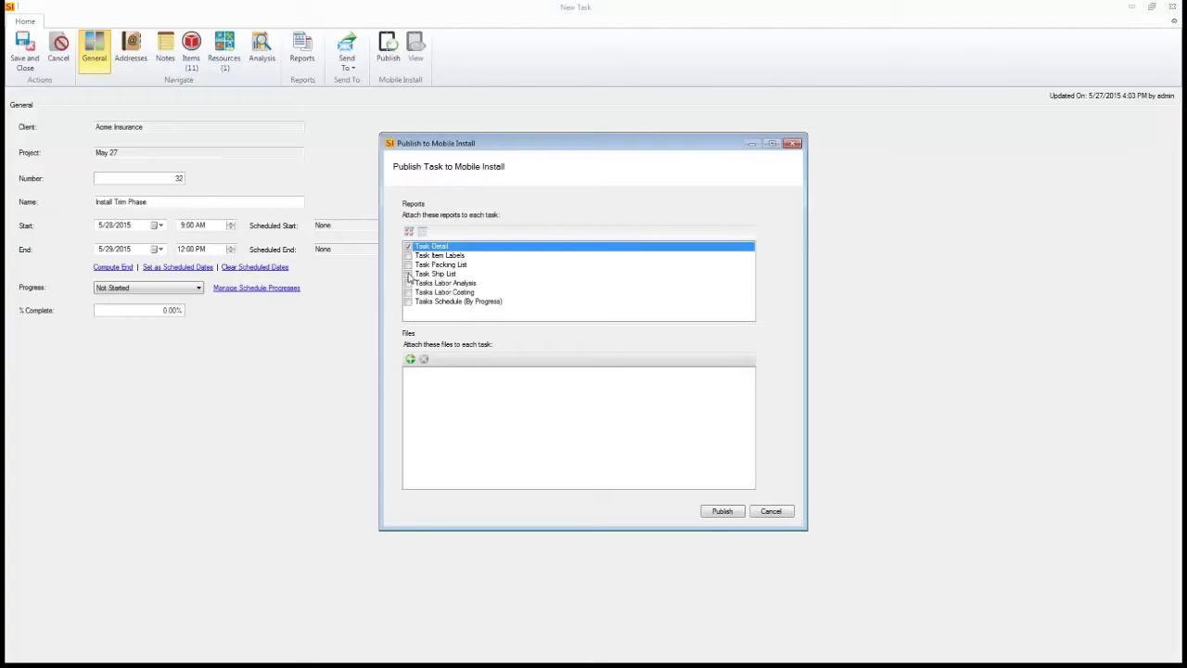
click(408, 274)
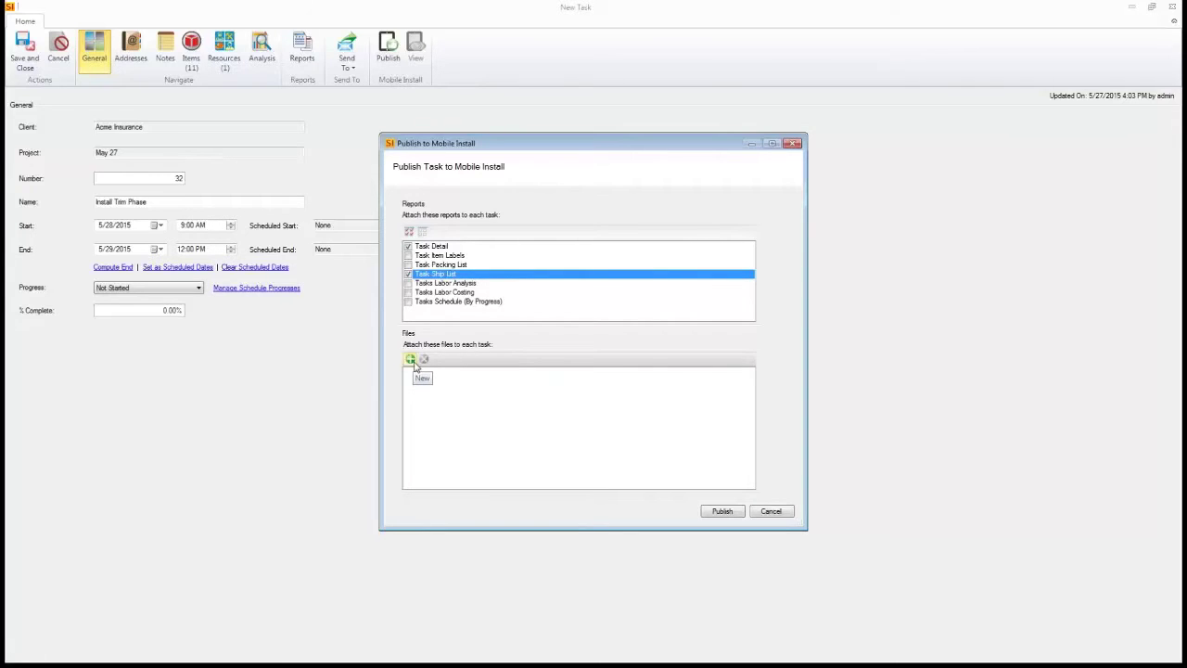
click(723, 511)
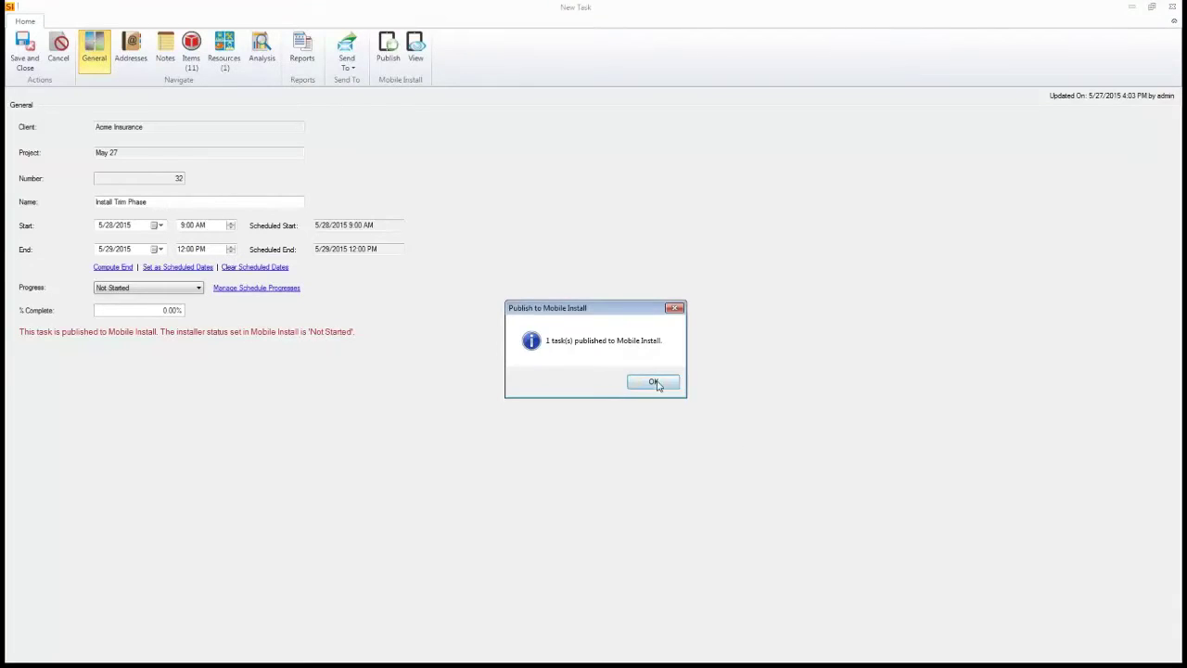
click(654, 383)
- Save and close the task, then show the May 27 project's files
click(25, 53)
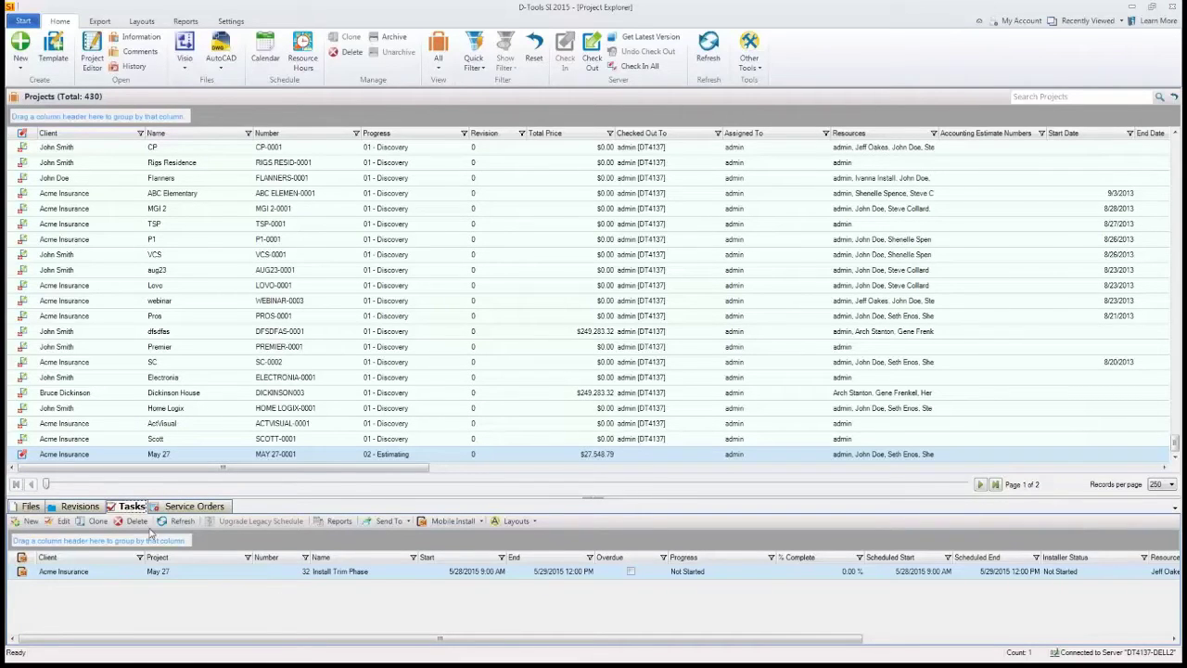
click(38, 506)
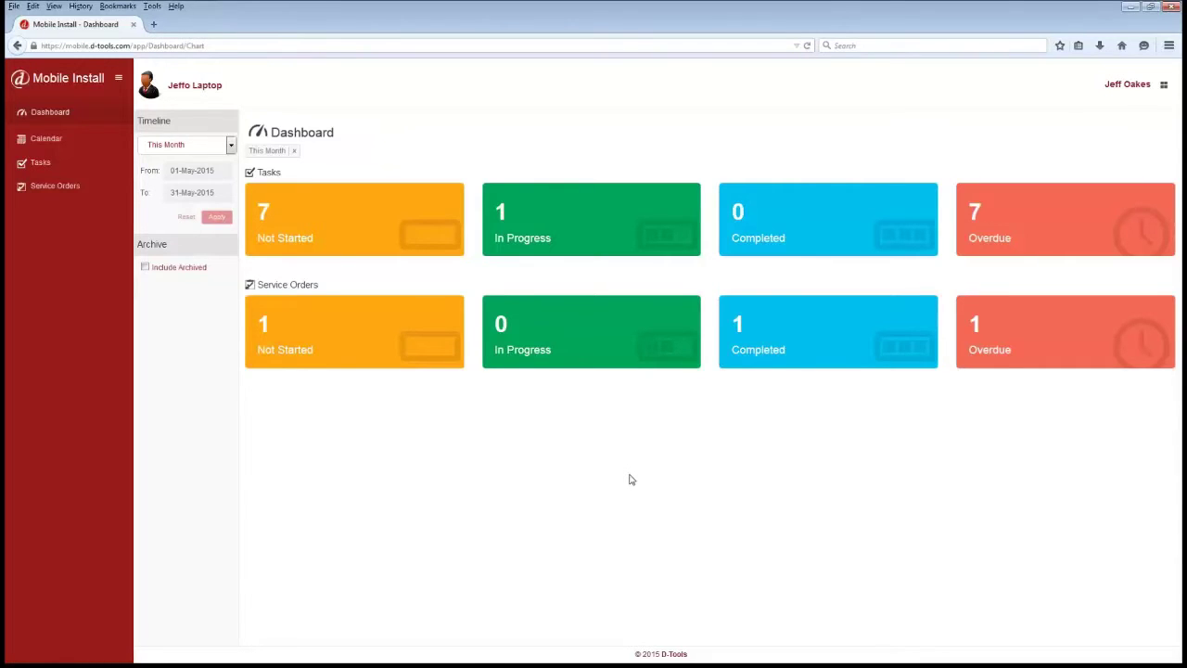
- Preview the Mobile Install dashboard at the 980x1280 responsive preset, then return to full width
key(ctrl+shift+m)
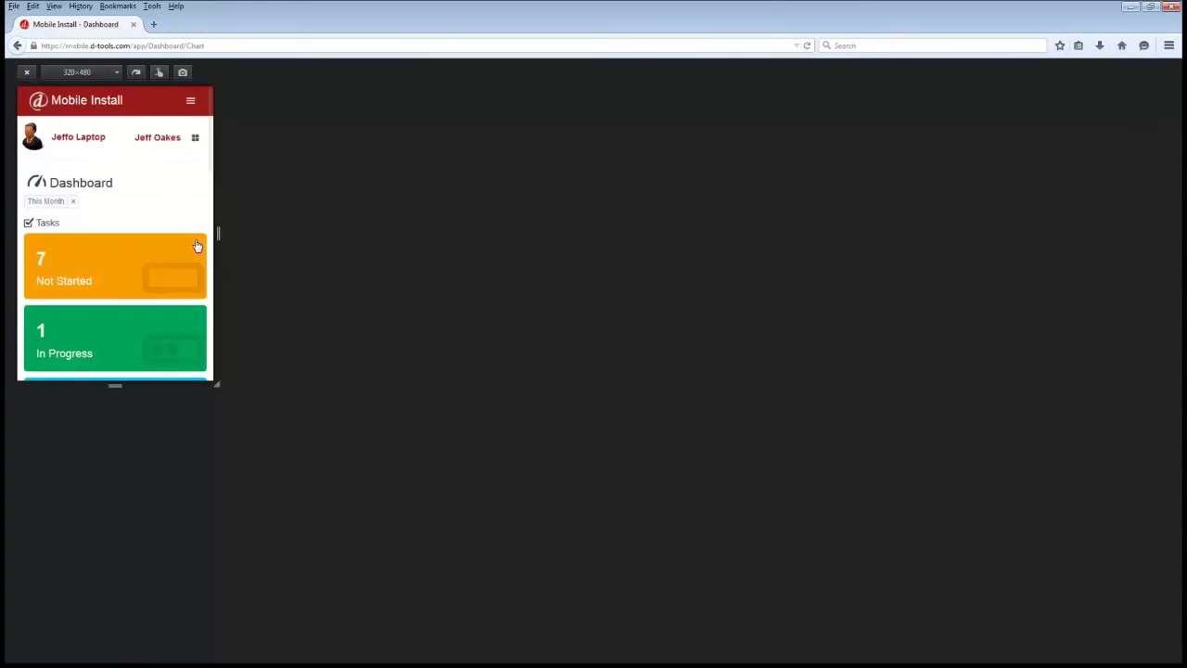
click(117, 73)
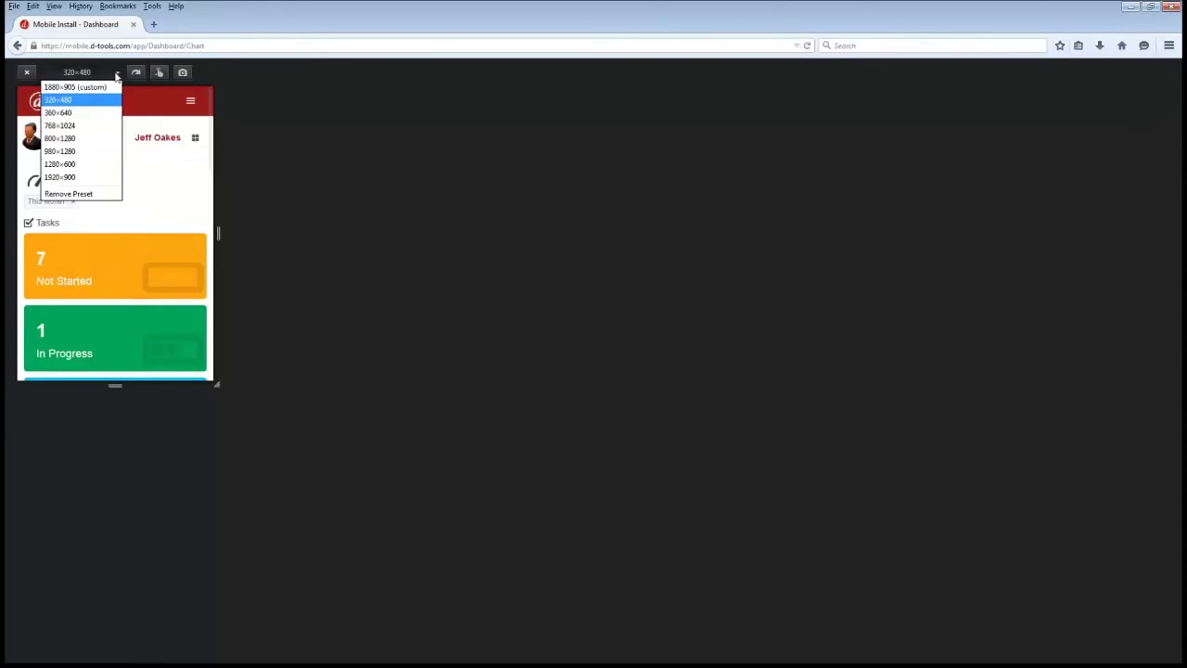
click(98, 150)
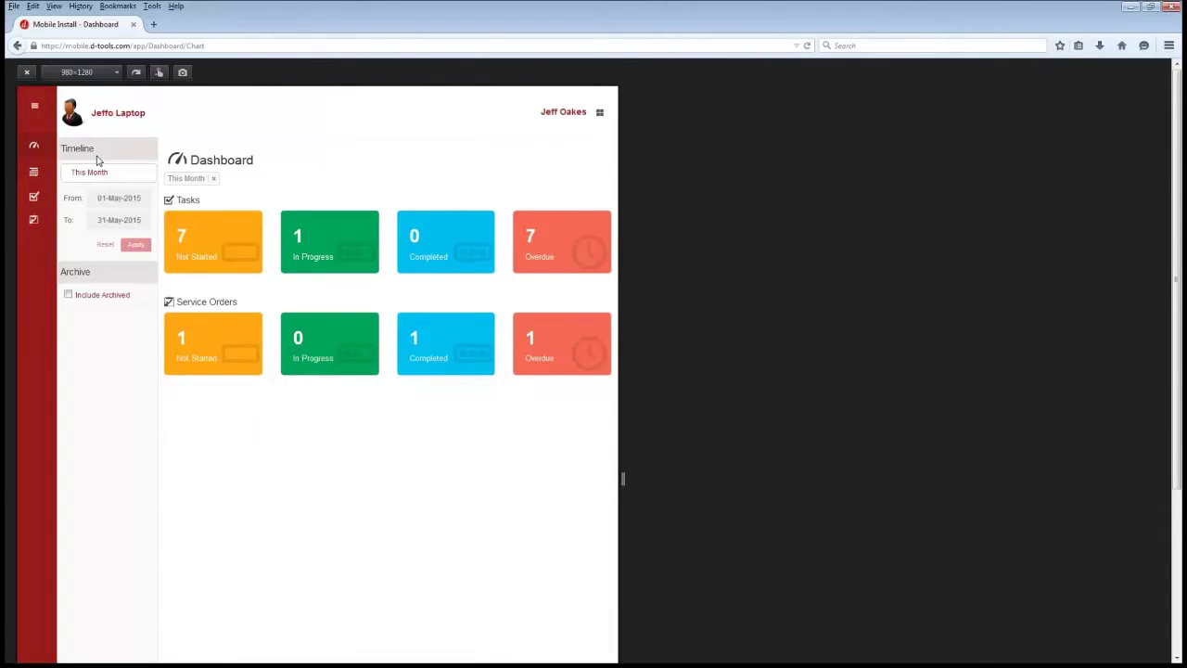
key(ctrl+shift+m)
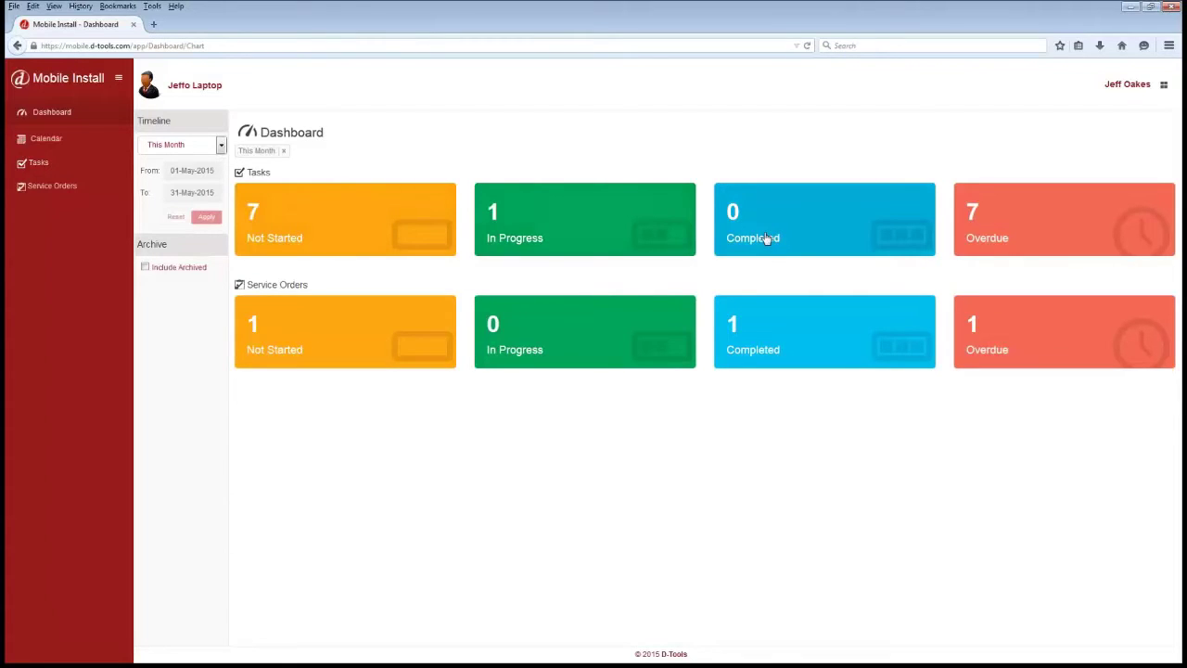
- Show May 2015 in the calendar's month view and scroll through to Task 32 on May 28–29
click(85, 141)
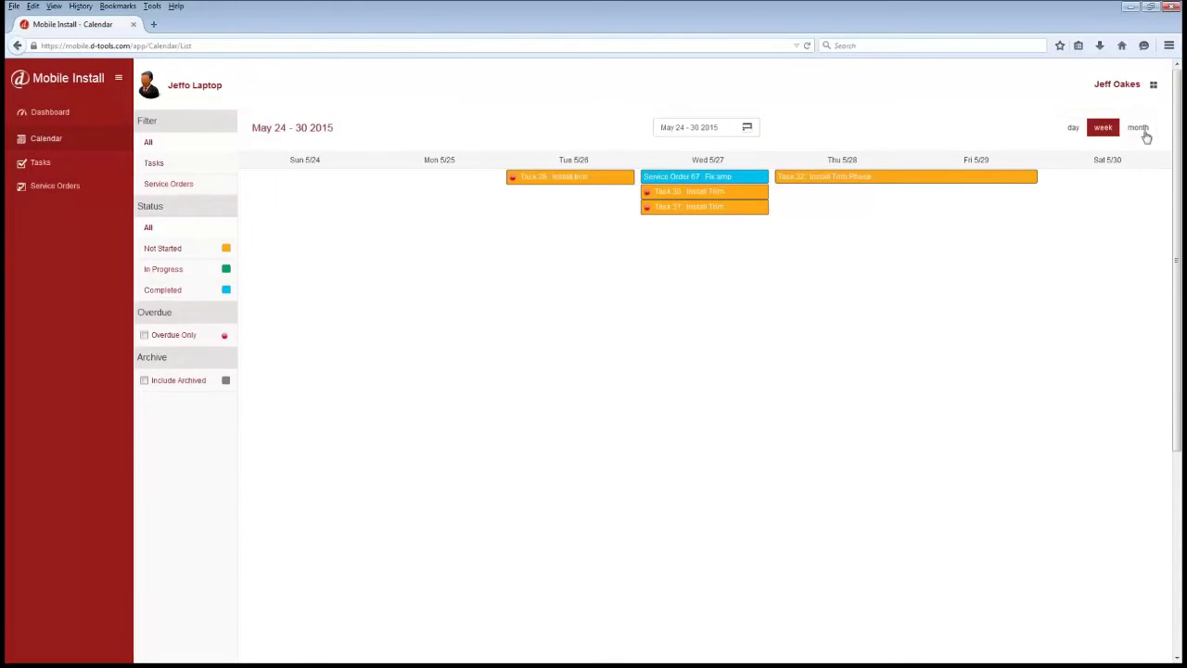
click(1075, 128)
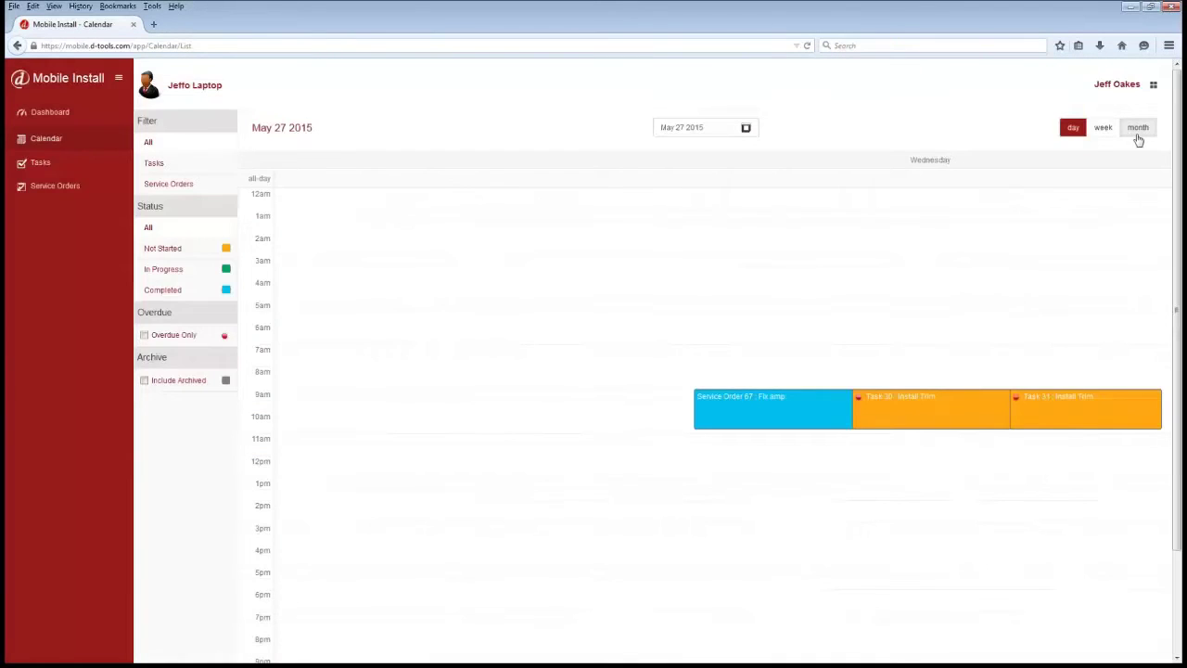
click(1138, 130)
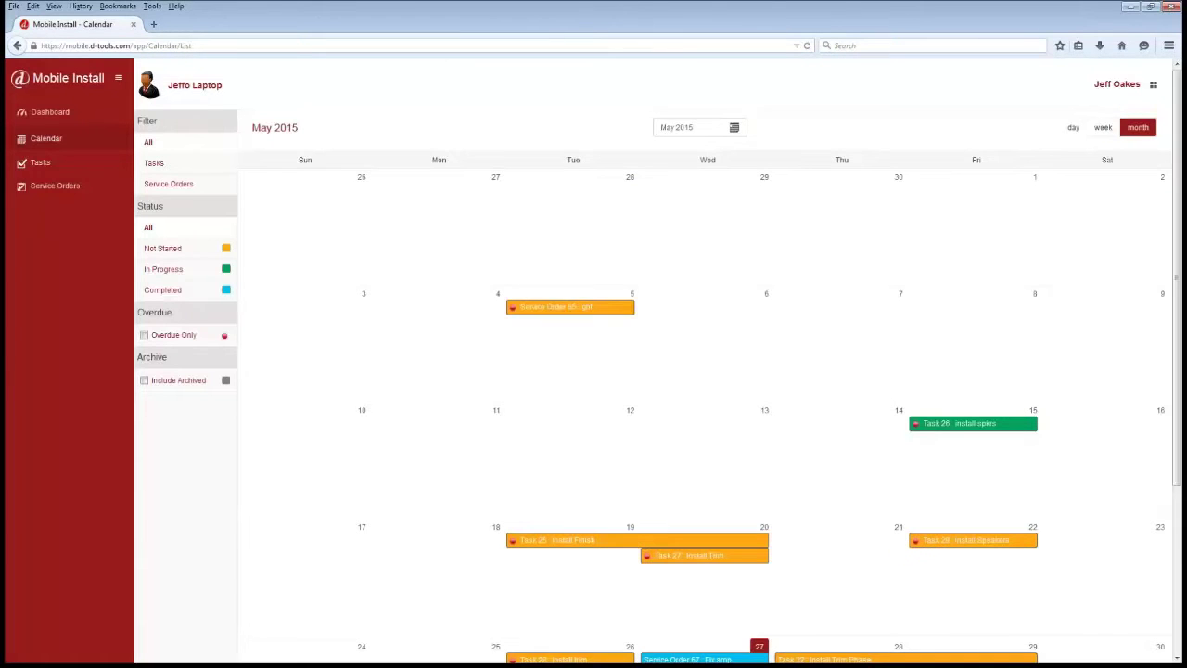
drag(1181, 195, 1176, 311)
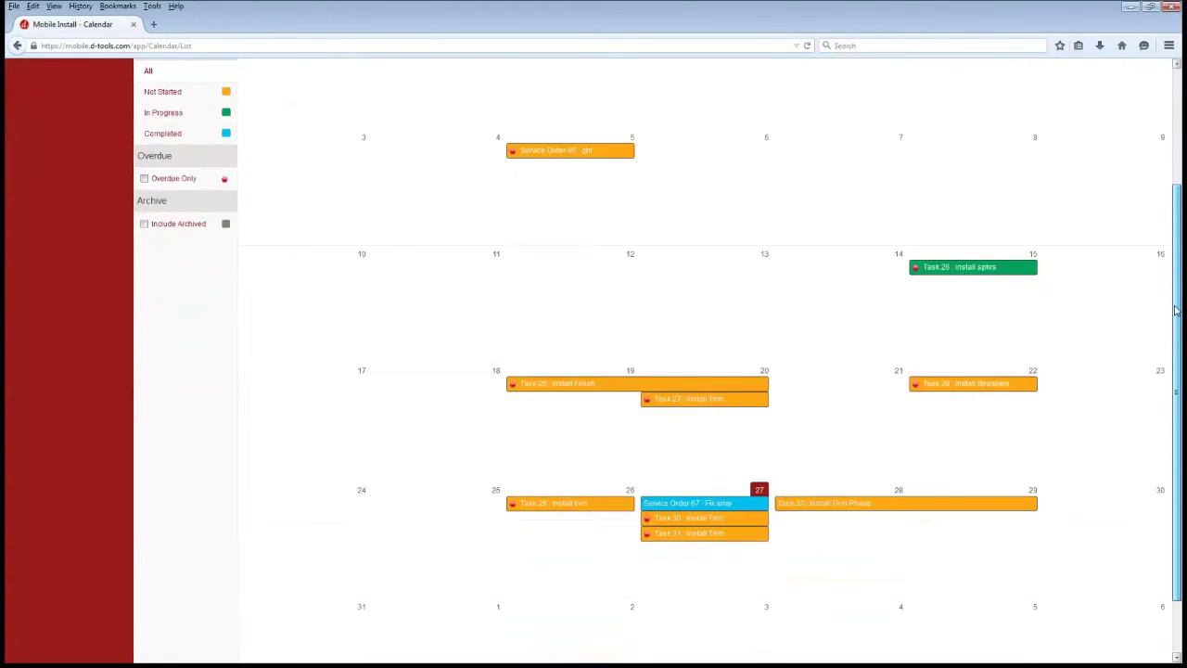
drag(1176, 312, 1176, 197)
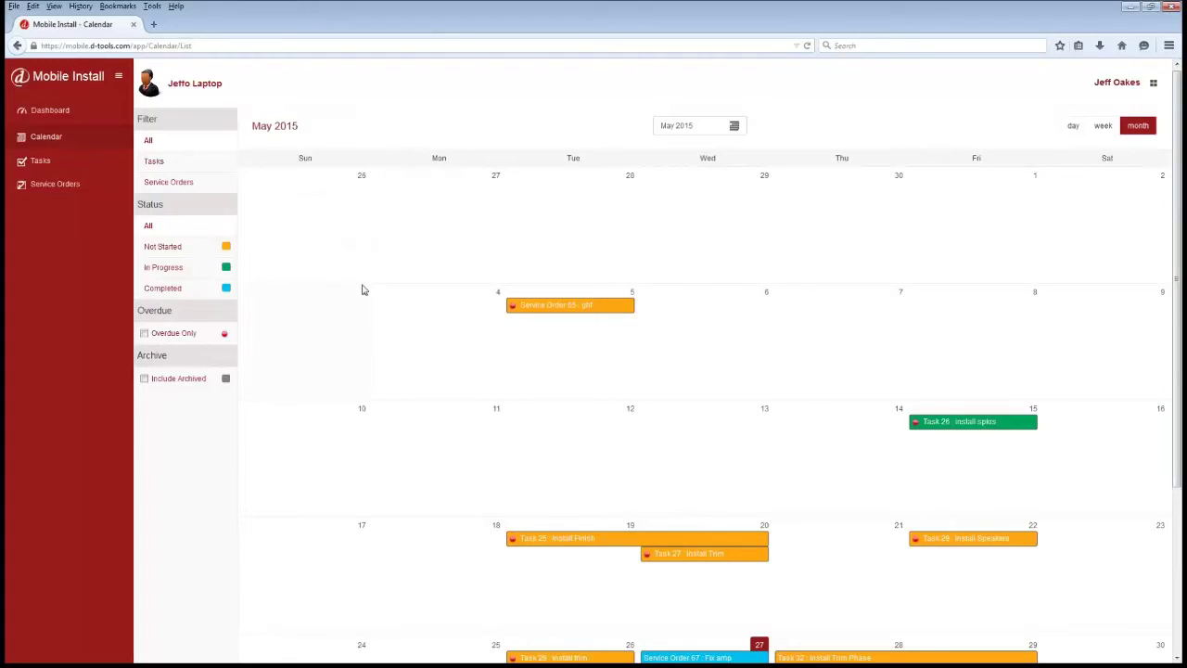
- Open the Install Trim Phase task and add a short timed work session to its actual hours
click(68, 166)
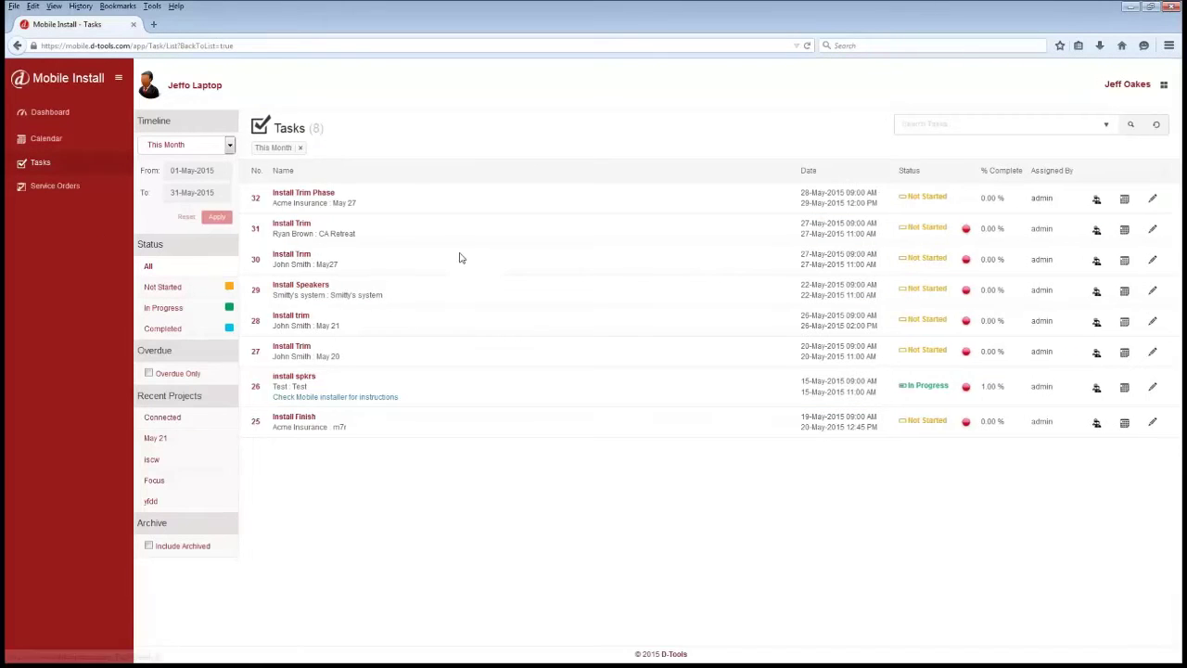
click(306, 196)
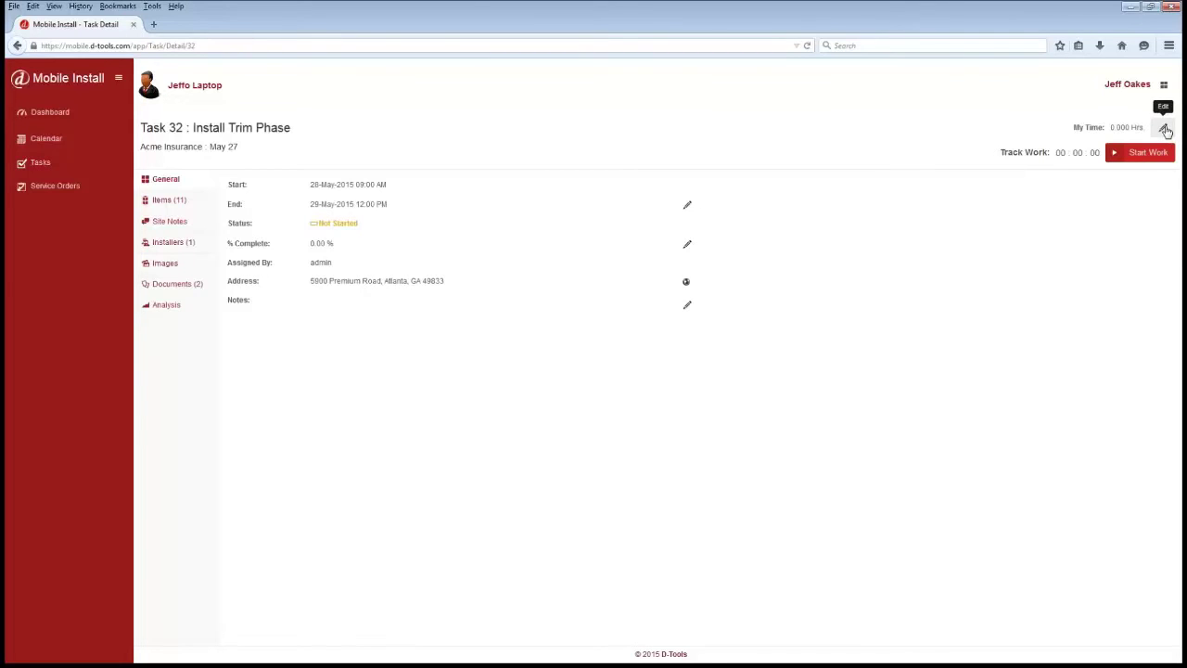
click(1166, 131)
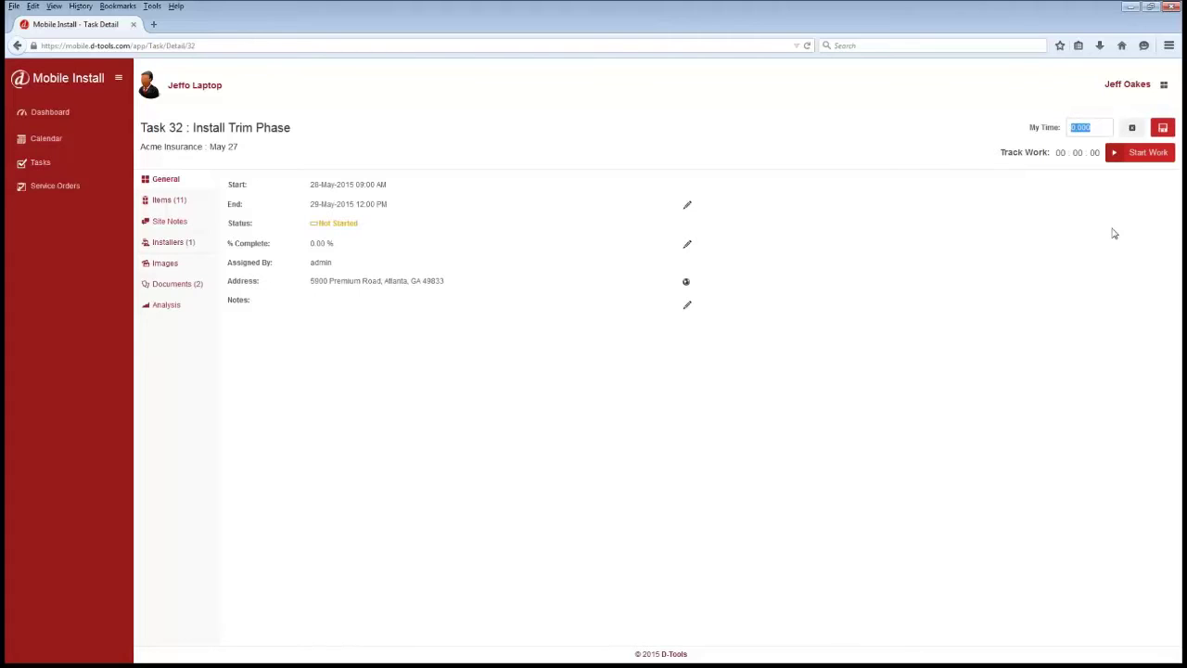
click(1148, 154)
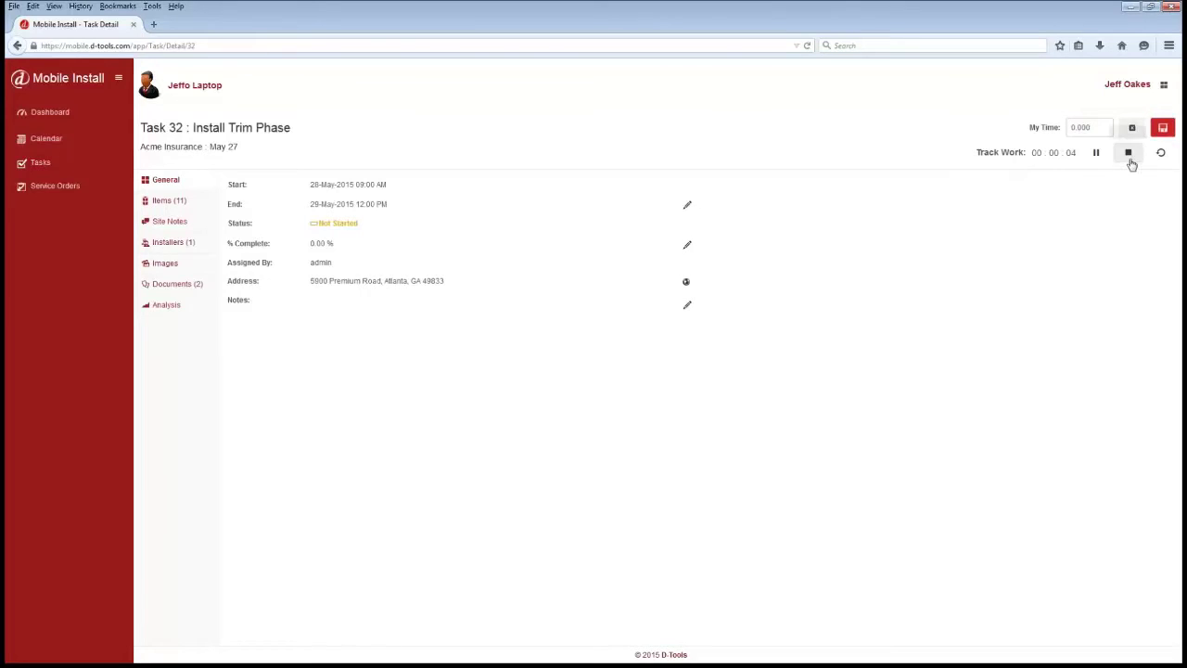
click(1127, 153)
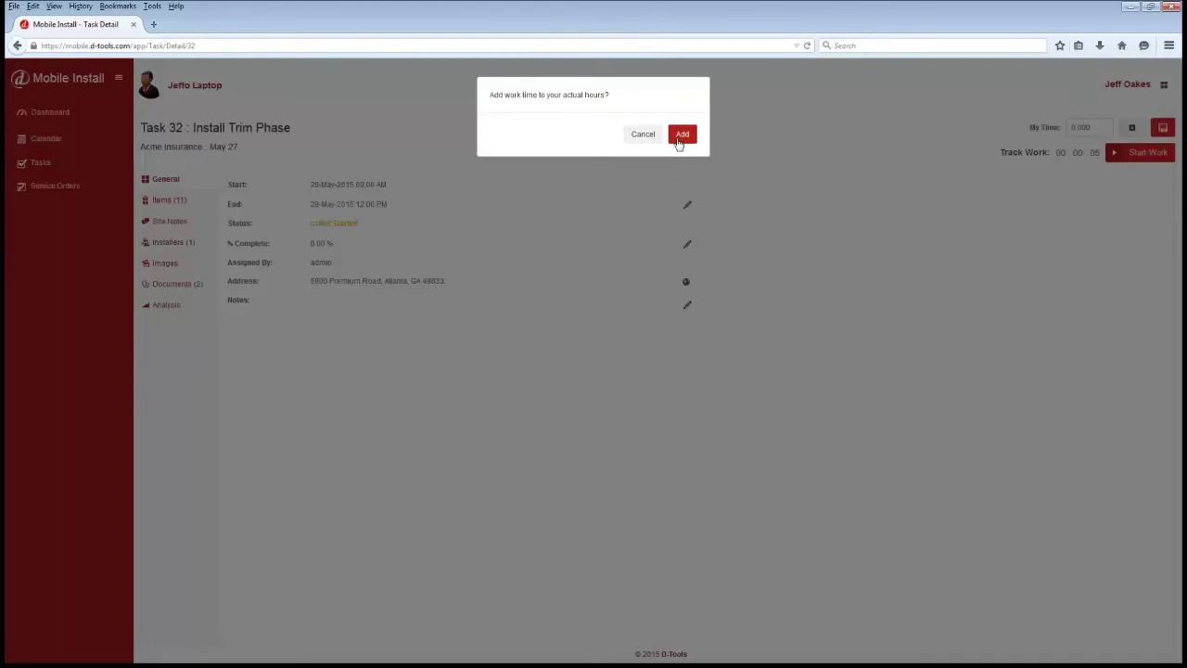
click(680, 132)
- Set the task's My Time to 5.0 hours
click(1163, 127)
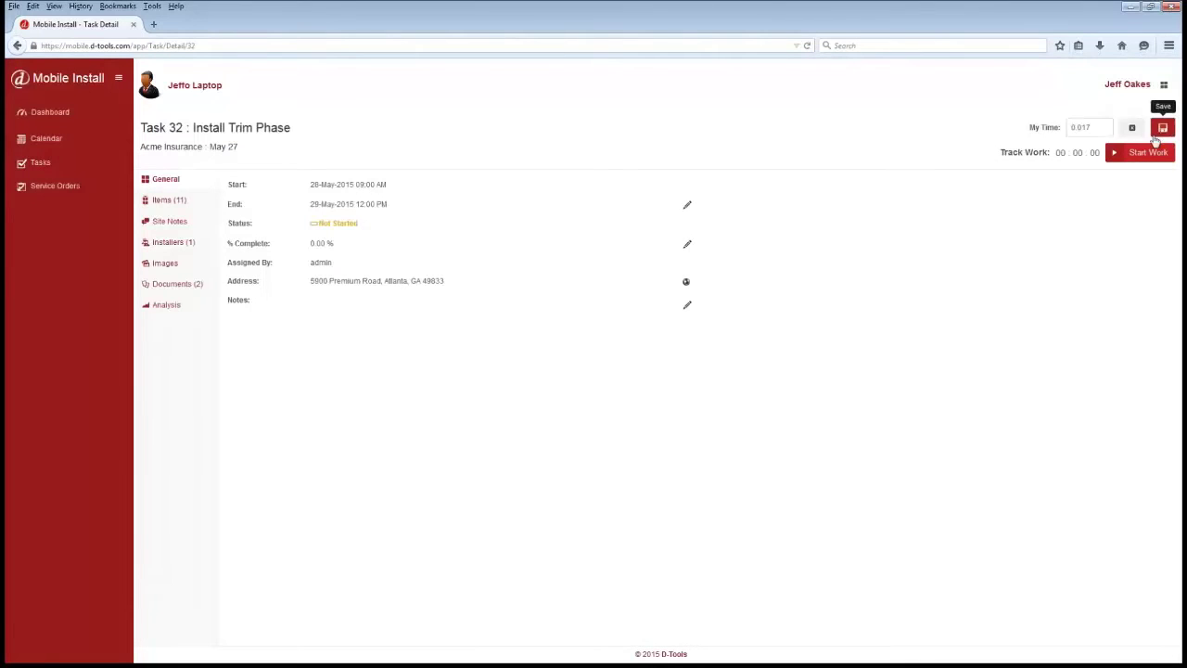
text(5.0)
click(1163, 127)
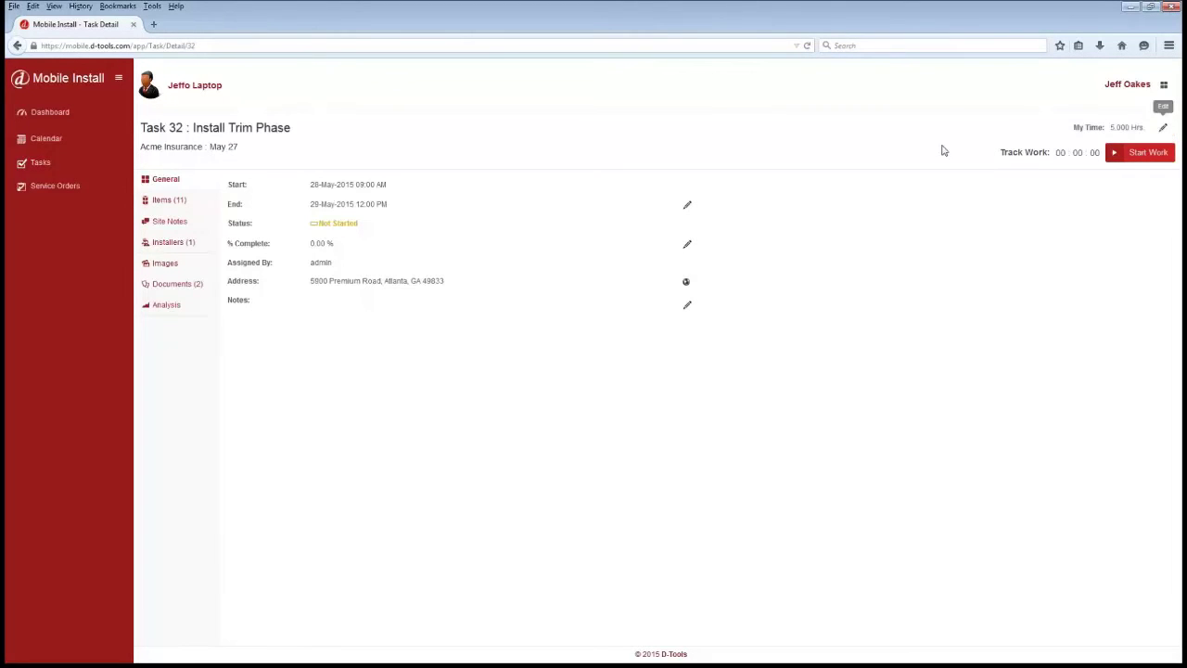
- View the job site address map, then filter the task's items to location First\Entry
click(687, 281)
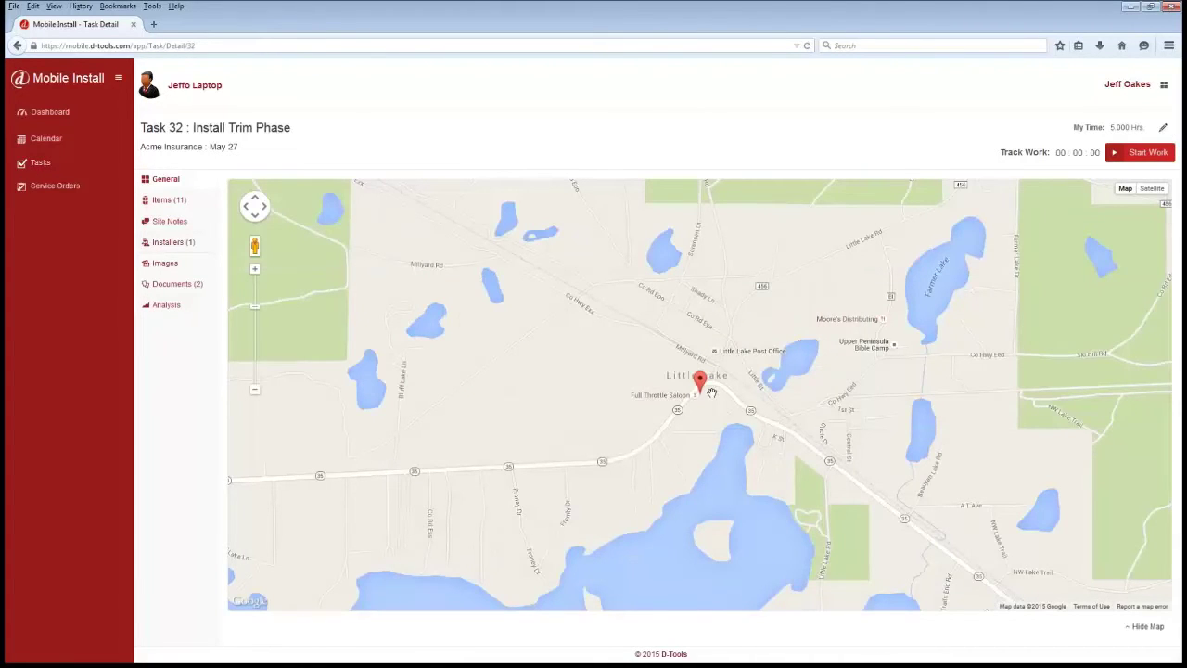
scroll(697, 399, up, 2)
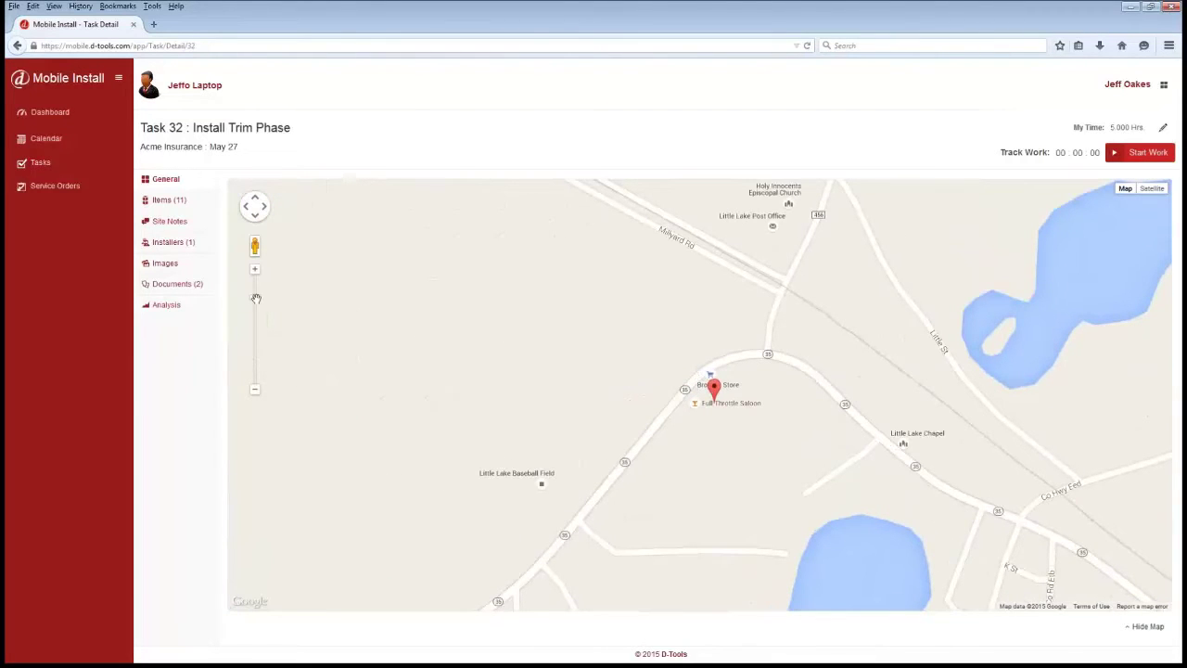
click(161, 204)
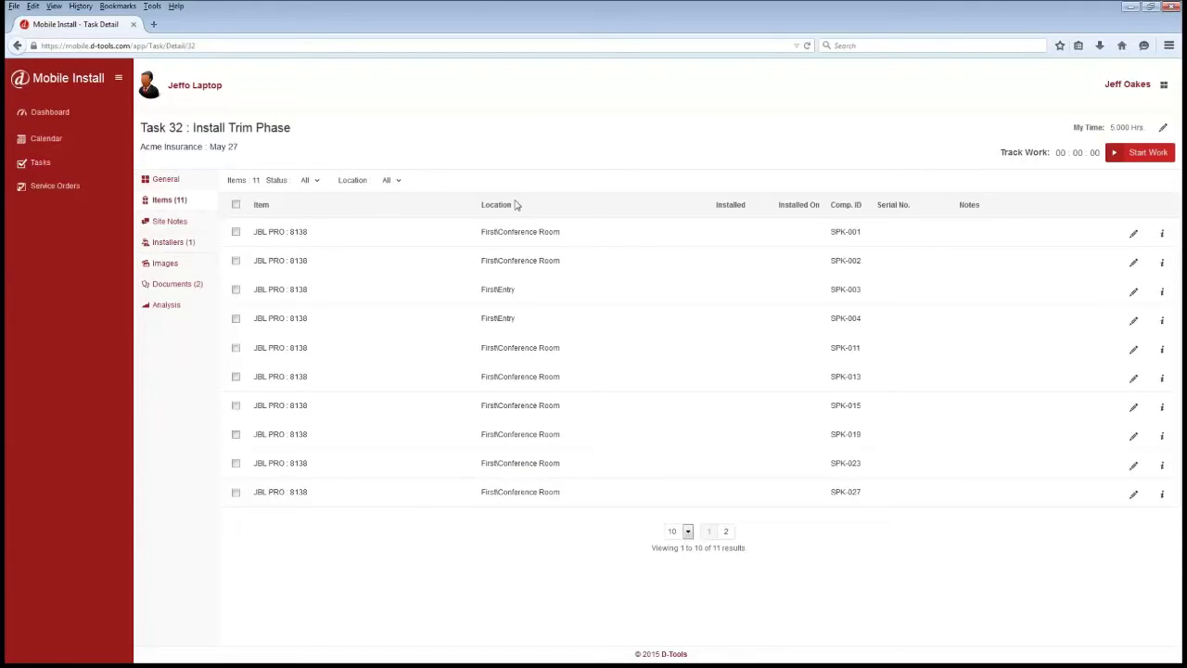
click(403, 185)
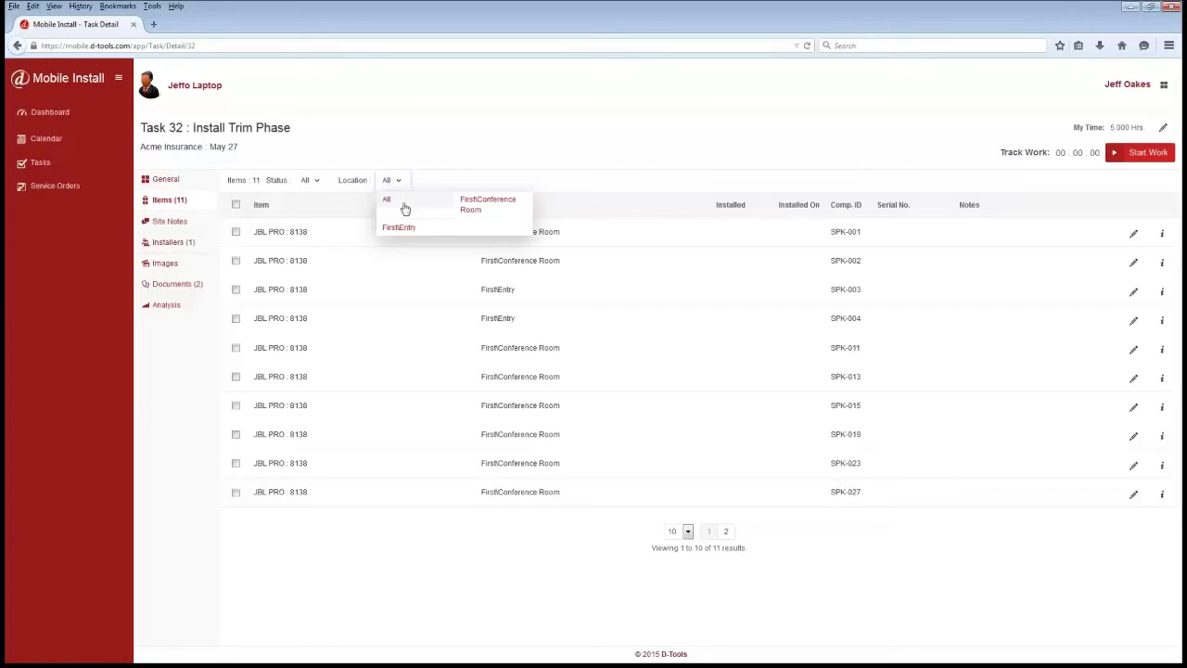
click(401, 228)
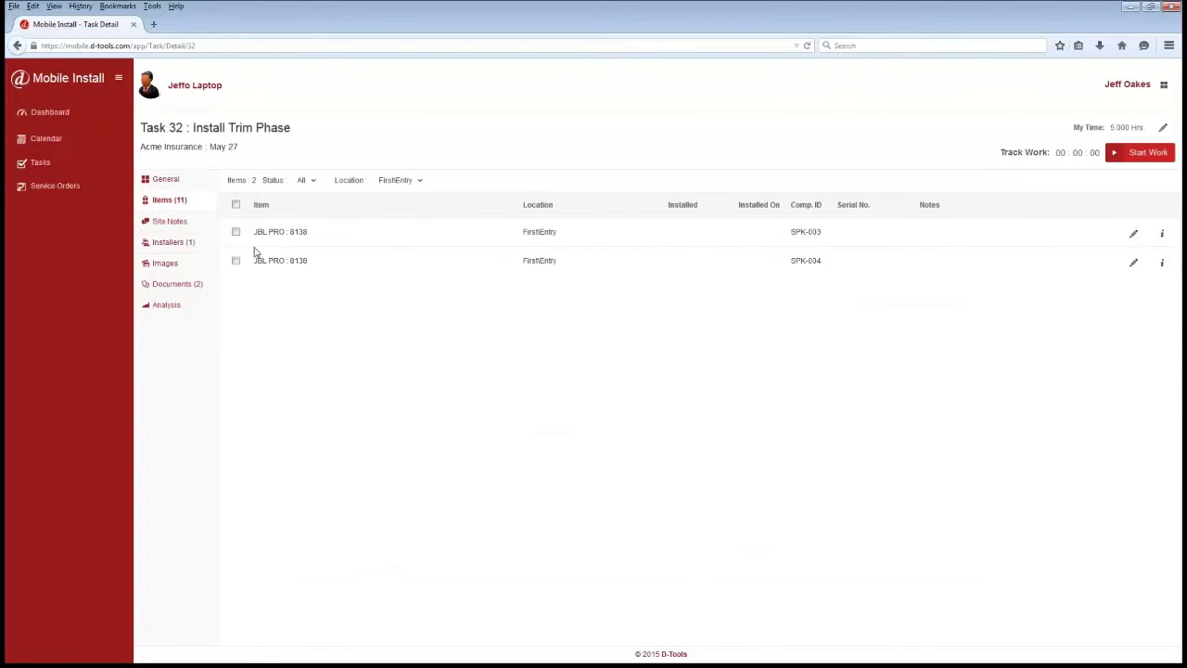
- Mark both listed JBL PRO 8138 speakers as installed
click(235, 205)
click(243, 206)
click(248, 227)
- Post the Site Notes entry 'Went out on site - could not finish' on Task 32, then show its Installers
click(177, 224)
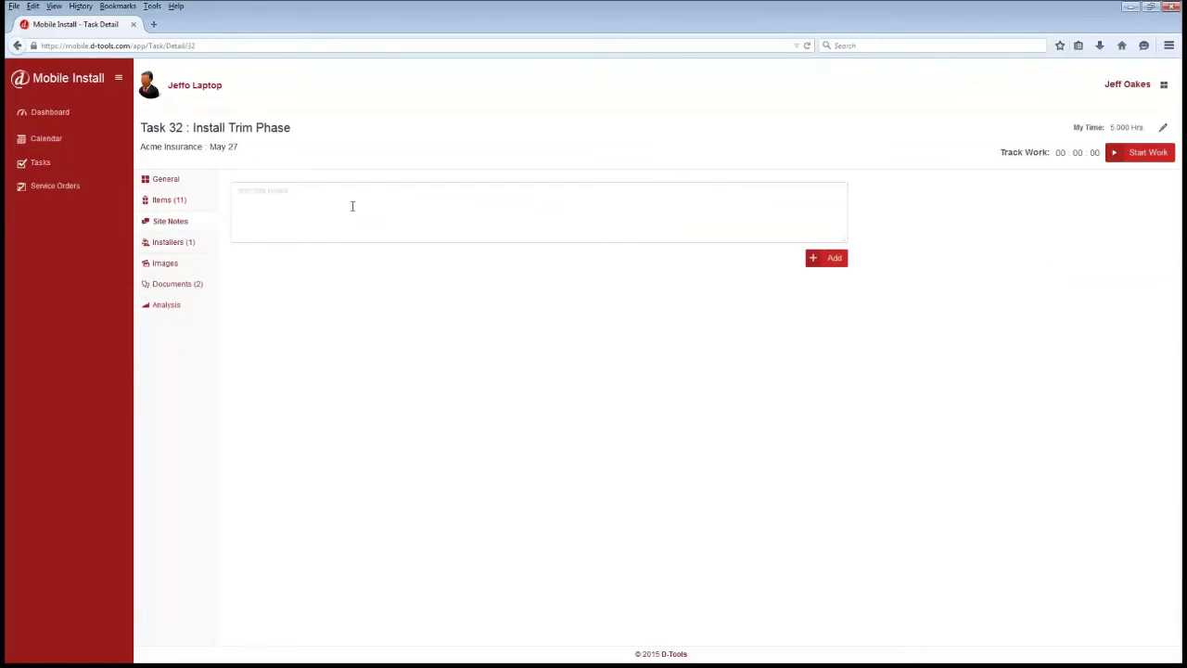
text(Went out on site - could no)
text(inst)
key(BackSpace)
key(BackSpace)
key(BackSpace)
text(finish)
click(831, 259)
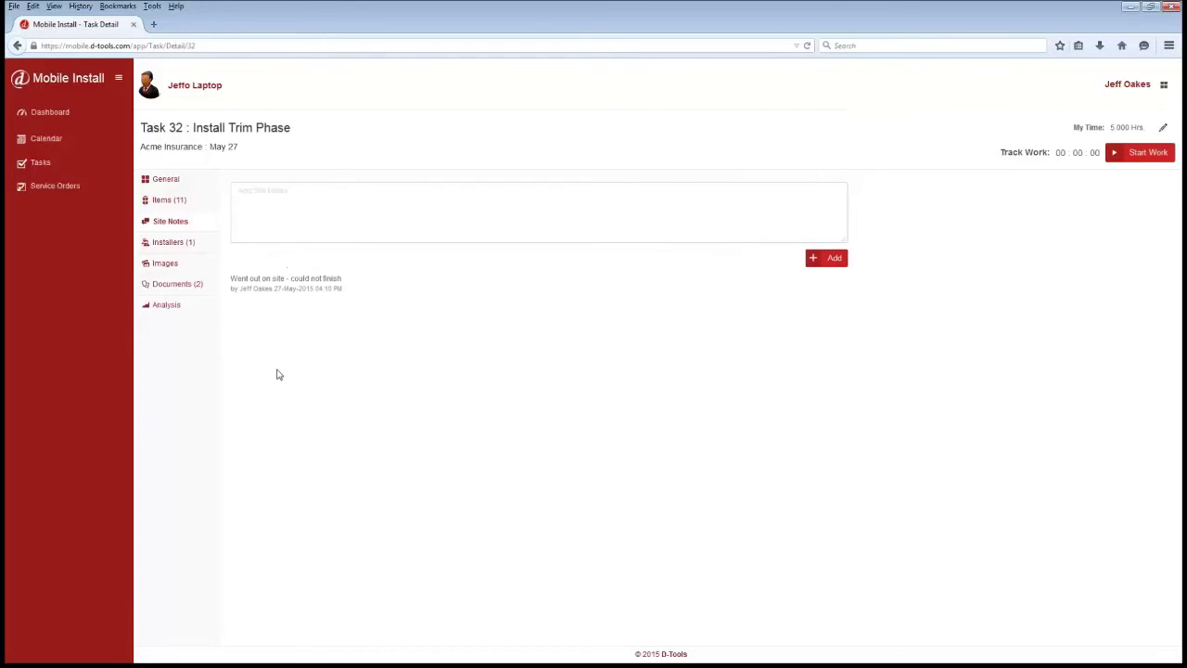
click(164, 249)
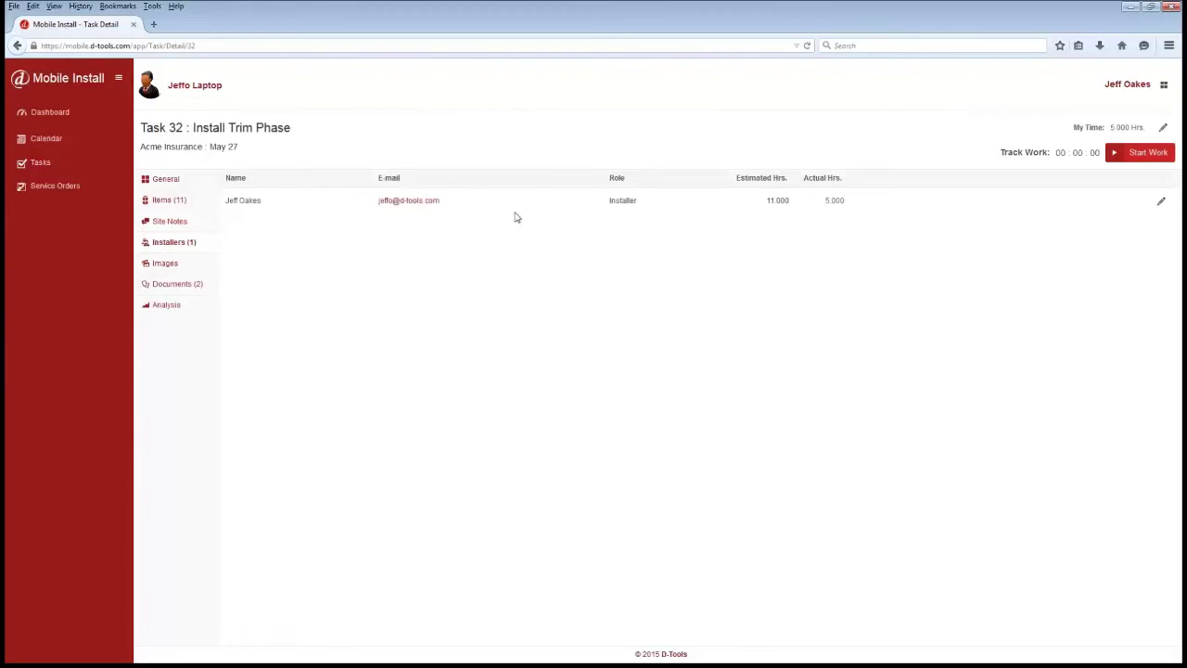
- Check Task 32's images and its two PDFs, Task Detail and Task Ship List
click(178, 265)
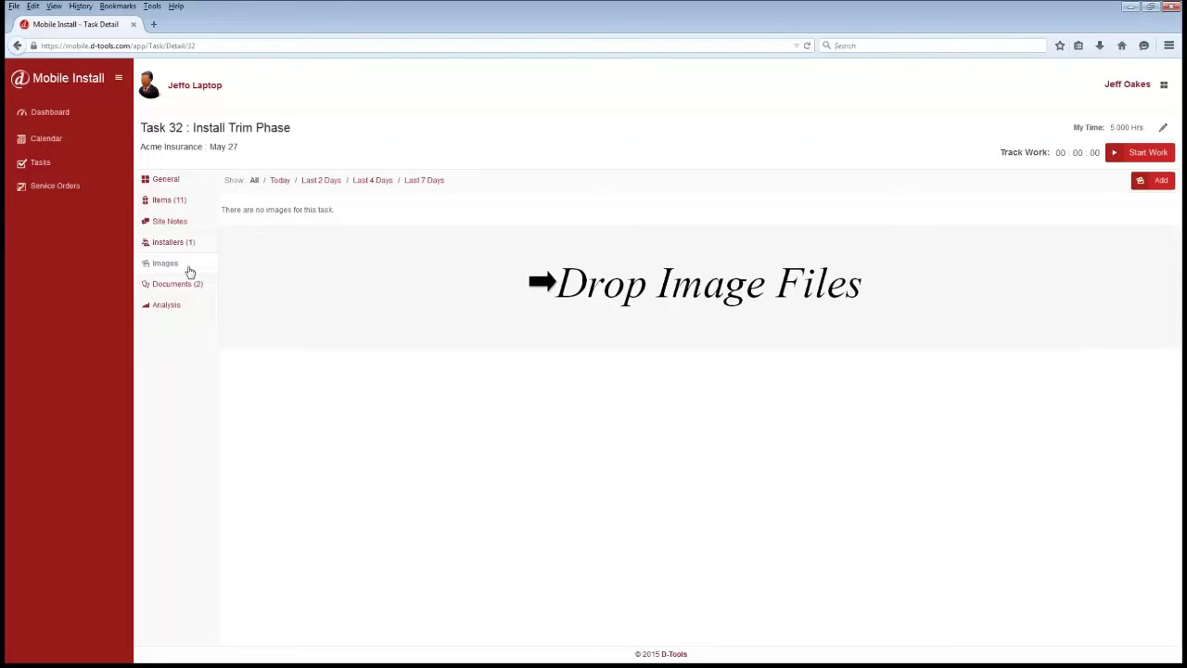
click(190, 283)
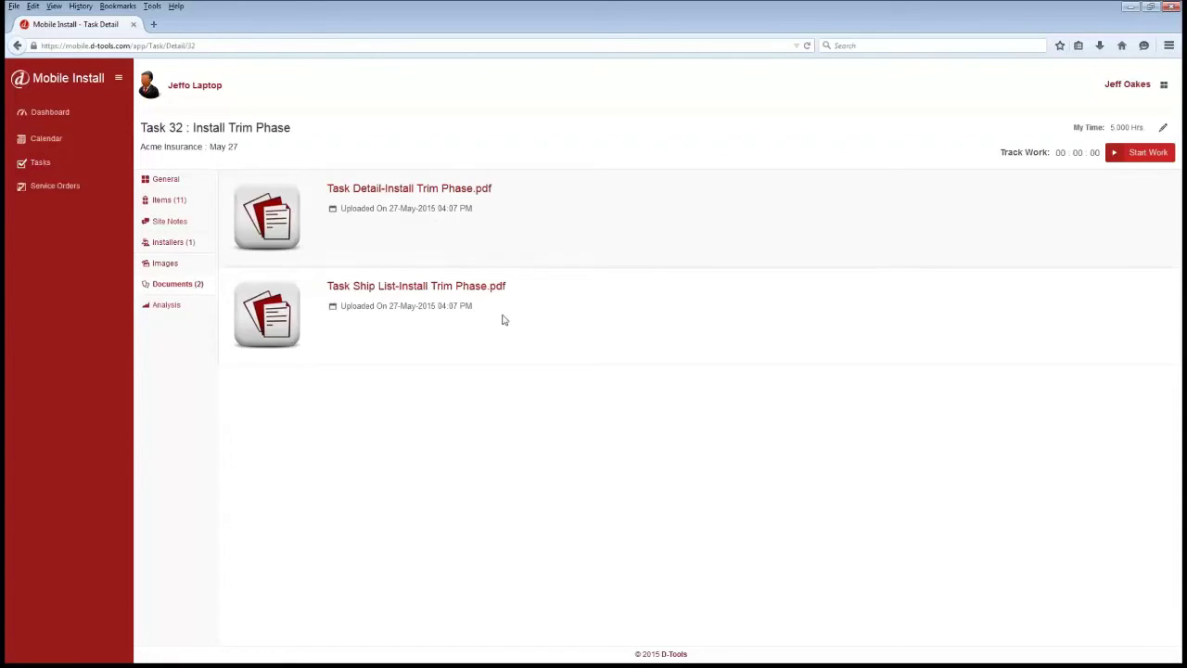
- Review Task 32's hours analysis (11 estimated, 5 actual), then list this month's service orders
click(176, 308)
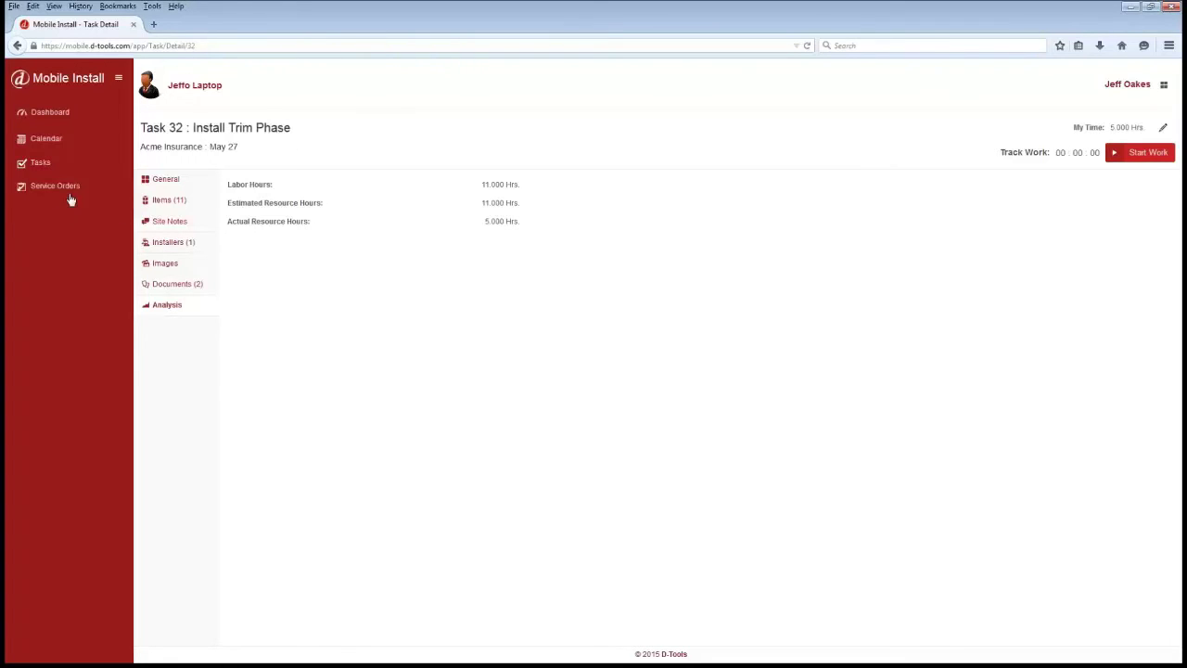
click(42, 193)
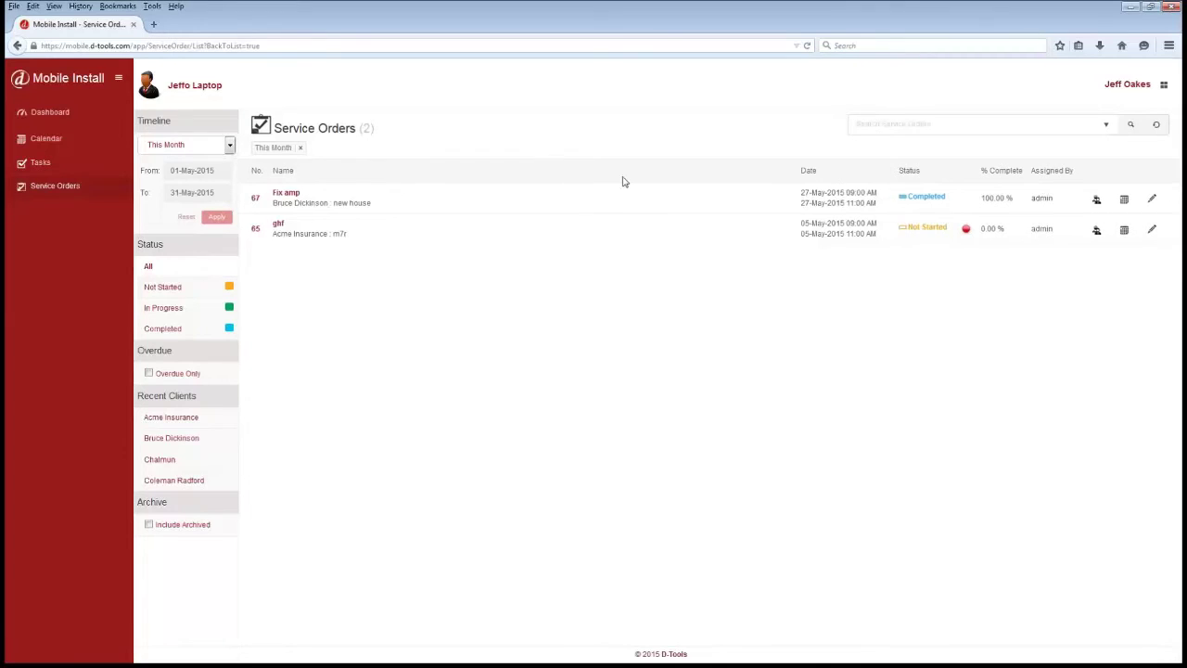
- Open service order 67 Fix amp and browse its items, MARANTZ AV7005 repair item and site items
click(293, 197)
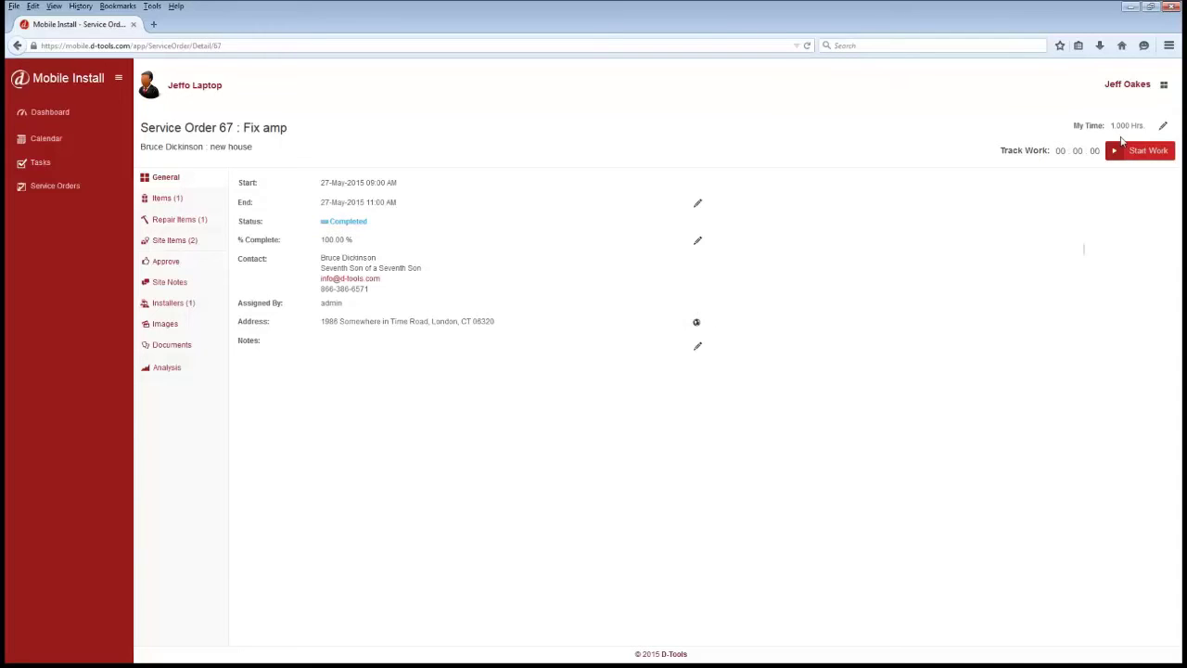
click(174, 198)
click(171, 222)
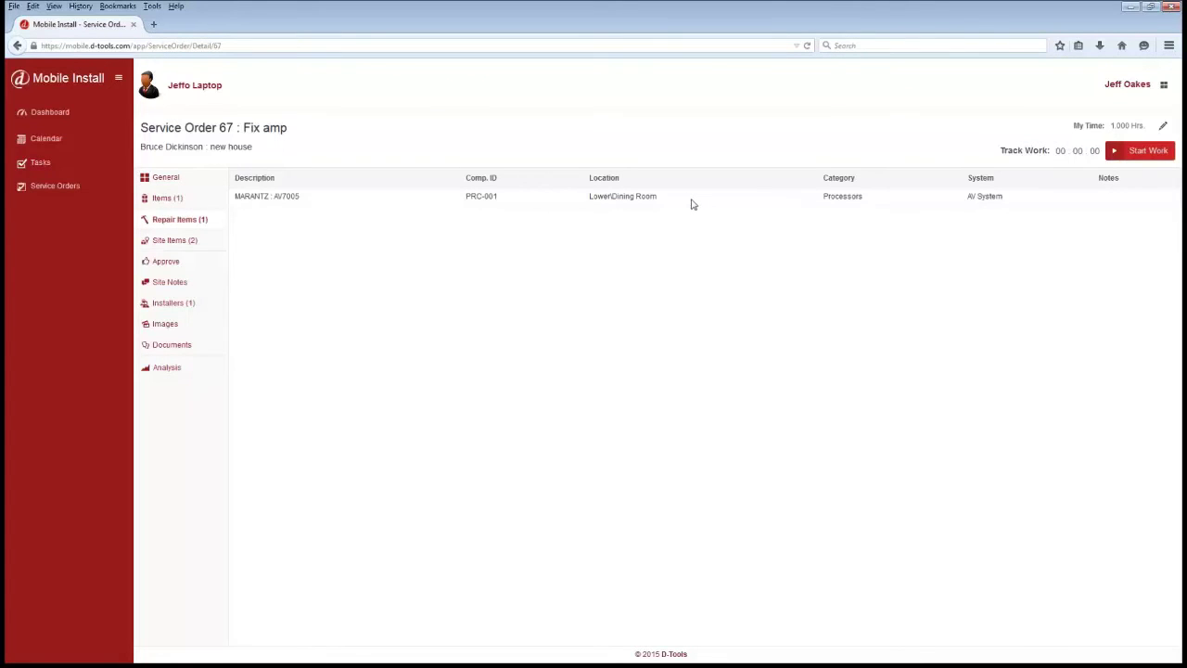
click(180, 241)
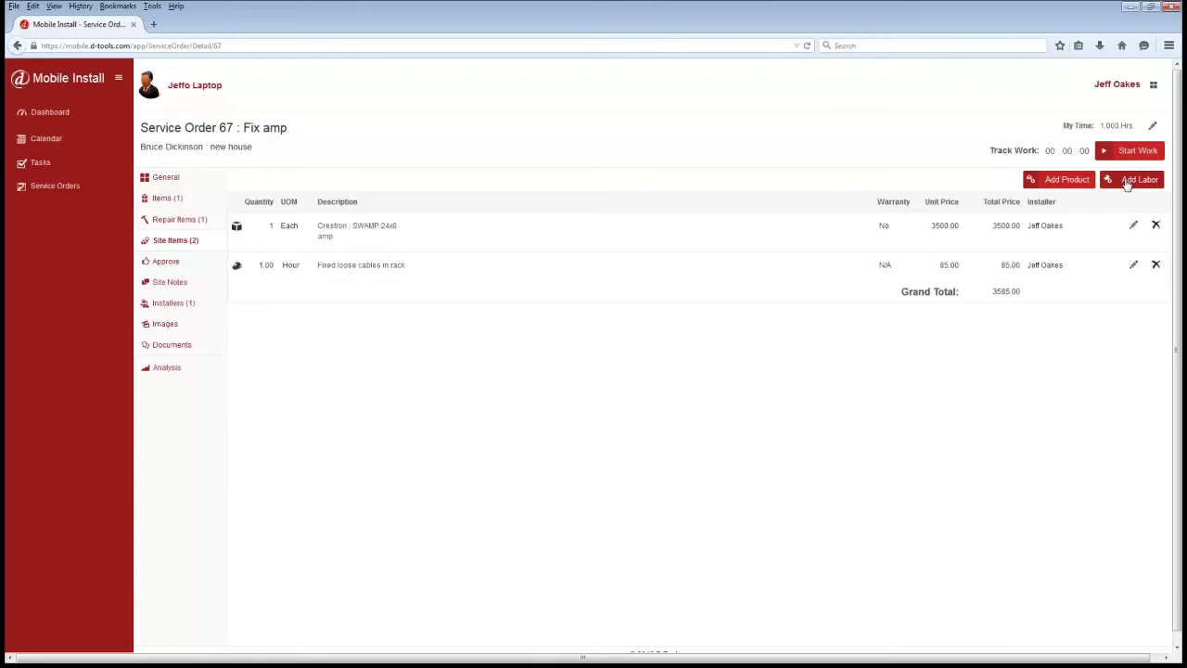
- Add a 1.5-hour labor line 'Fixed security cam in entry' to Fix amp's site items
click(1127, 182)
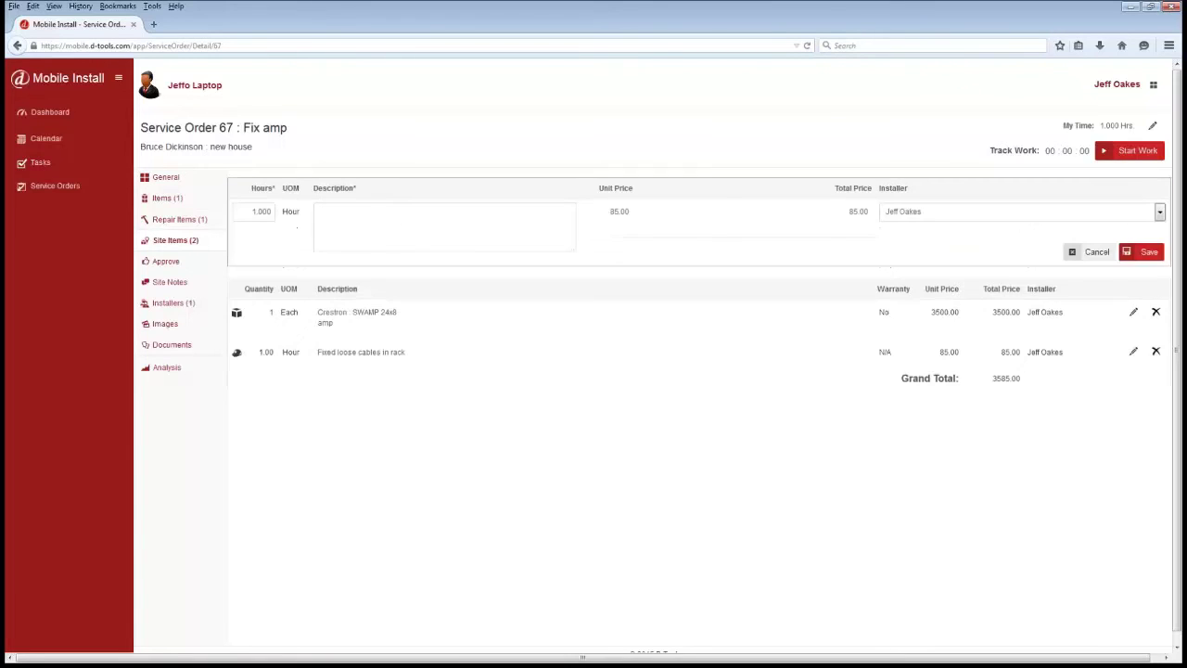
click(379, 217)
text(Fixed security cam in entry)
drag(256, 215, 319, 215)
text(1.5)
click(1141, 251)
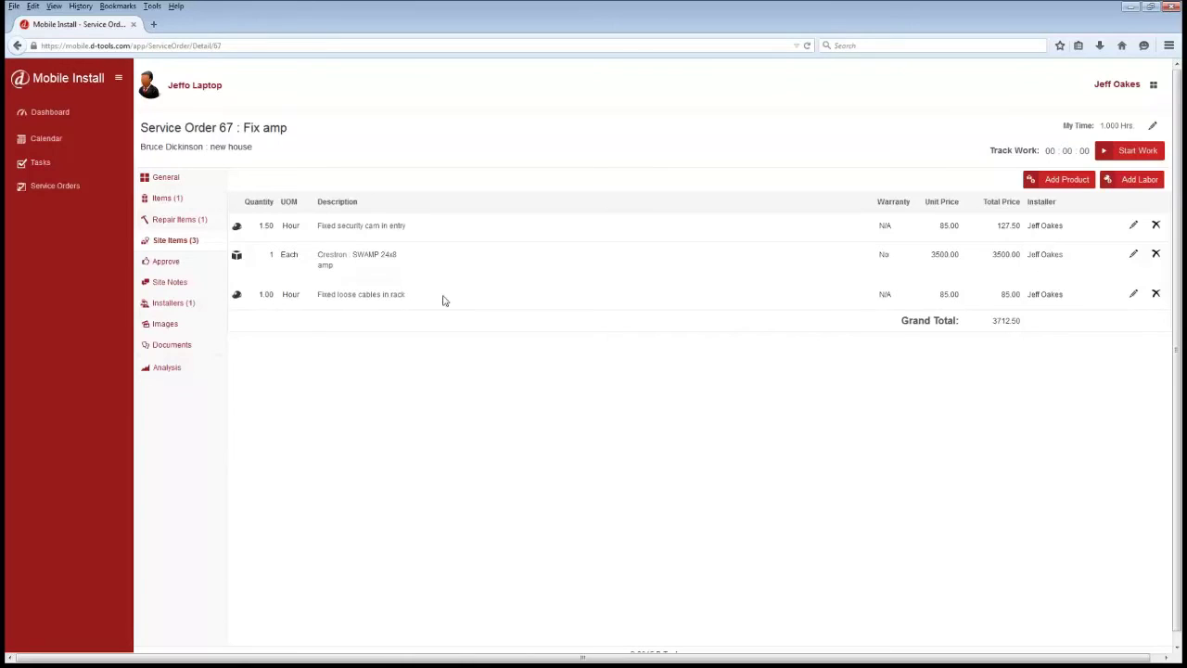
click(176, 266)
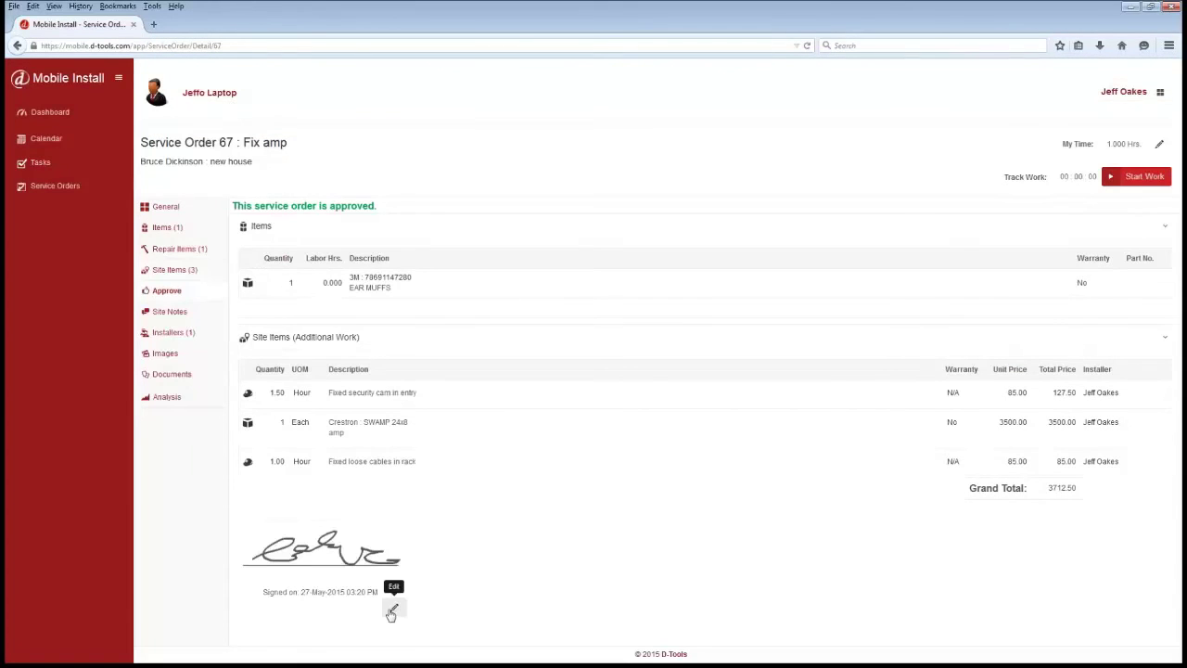
- Redraw and save the Fix amp approval signature, then return to Tasks and minimize the browser
click(388, 610)
mouse_move(257, 574)
mouse_down()
mouse_move(291, 552)
mouse_move(398, 575)
mouse_up()
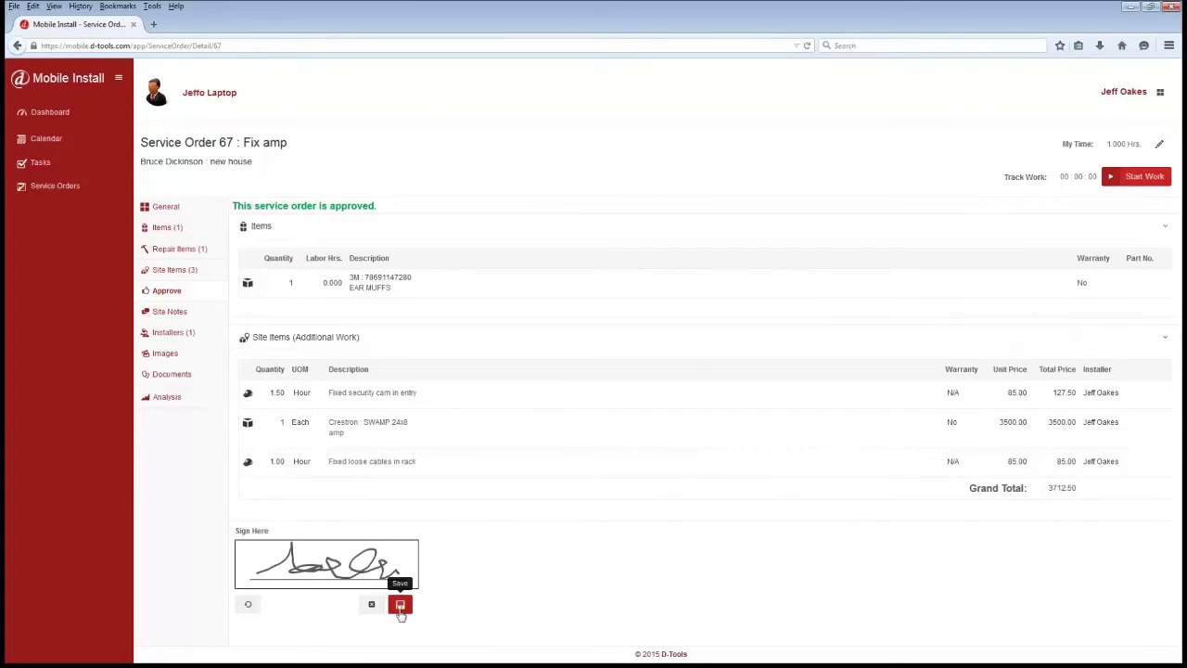
click(400, 607)
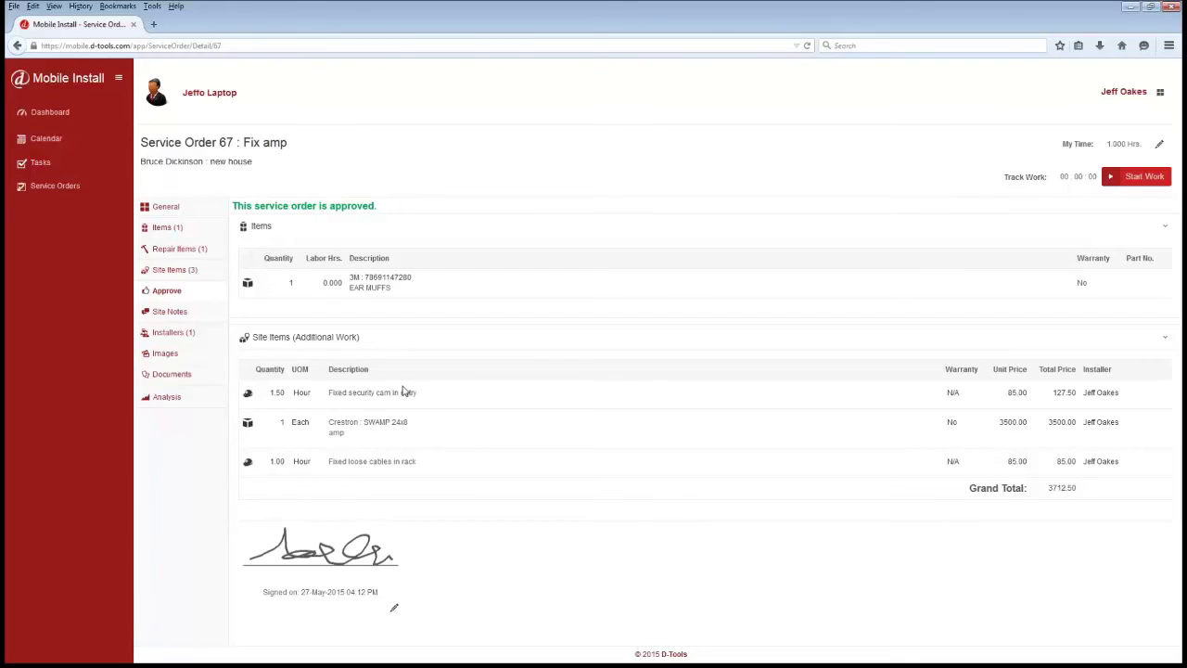
click(77, 165)
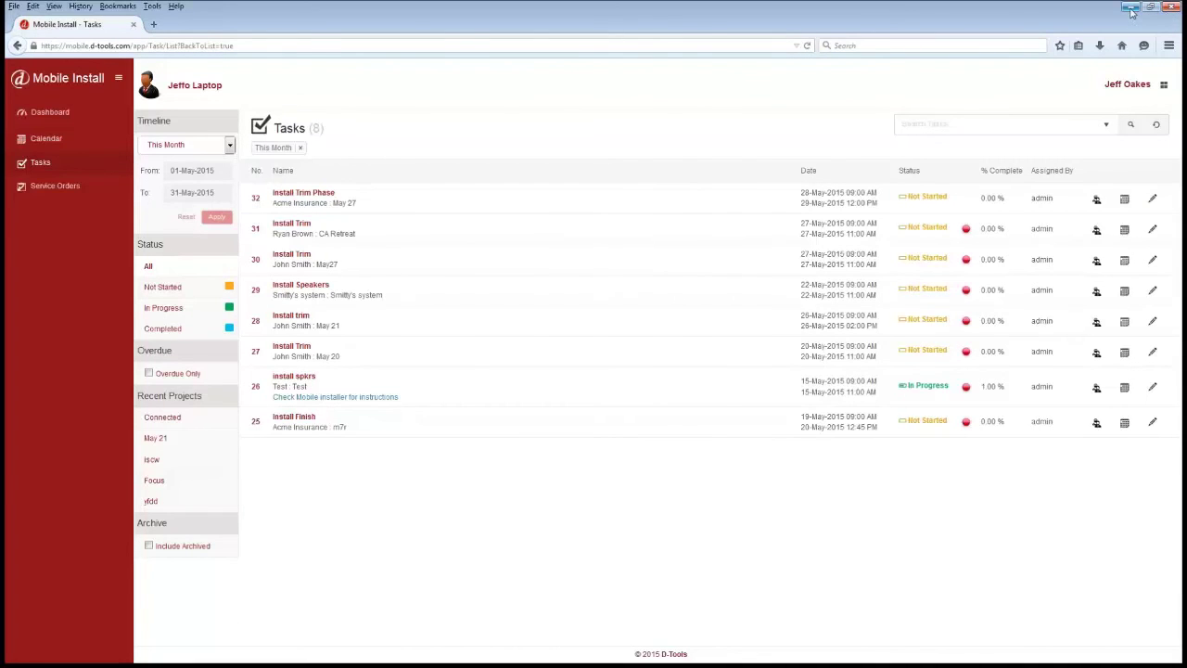
click(1131, 8)
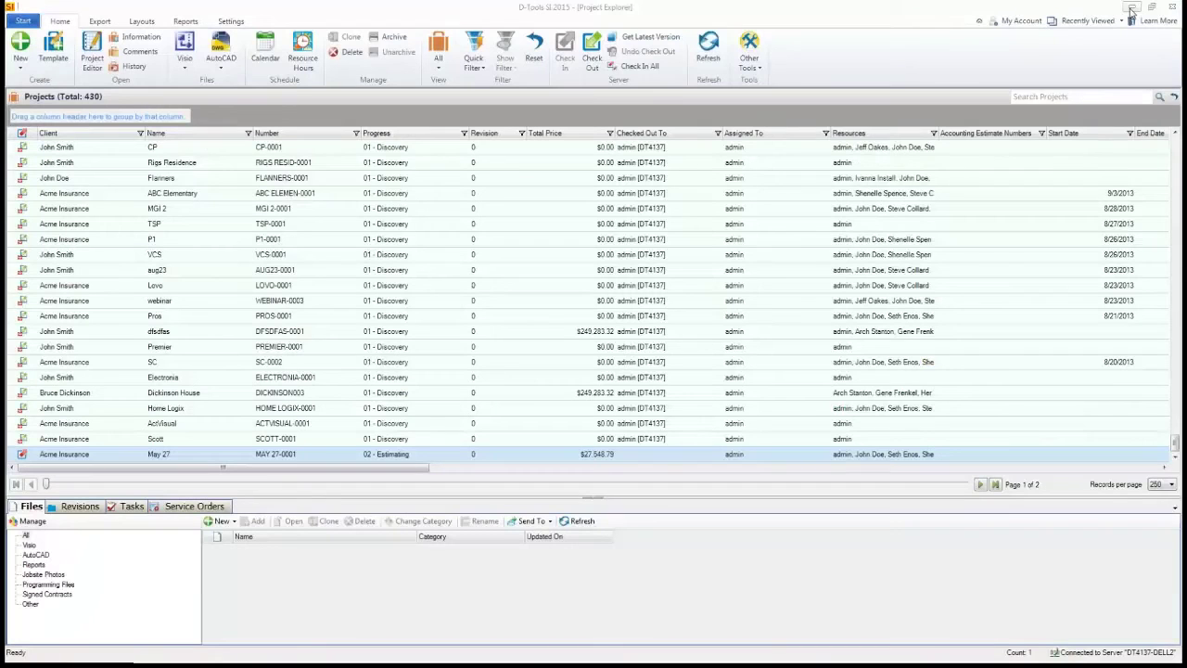
- Open Manage Tasks and filter the Task Explorer period to This Week (5/24–5/30/2015)
click(20, 20)
mouse_move(12, 110)
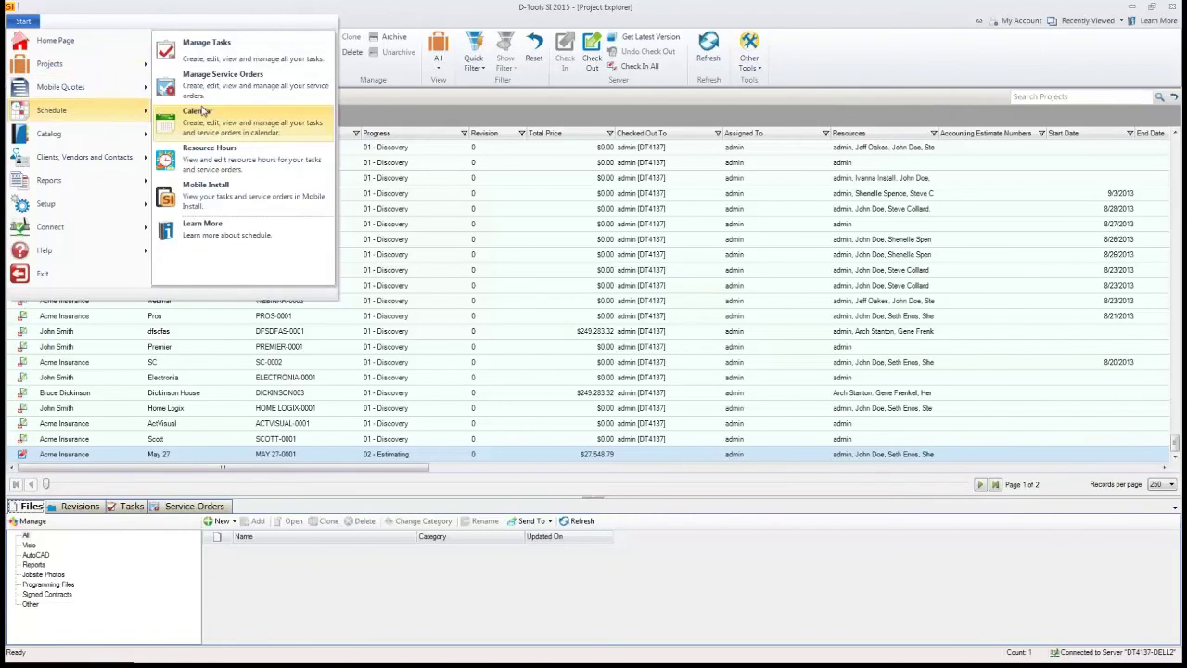
click(202, 56)
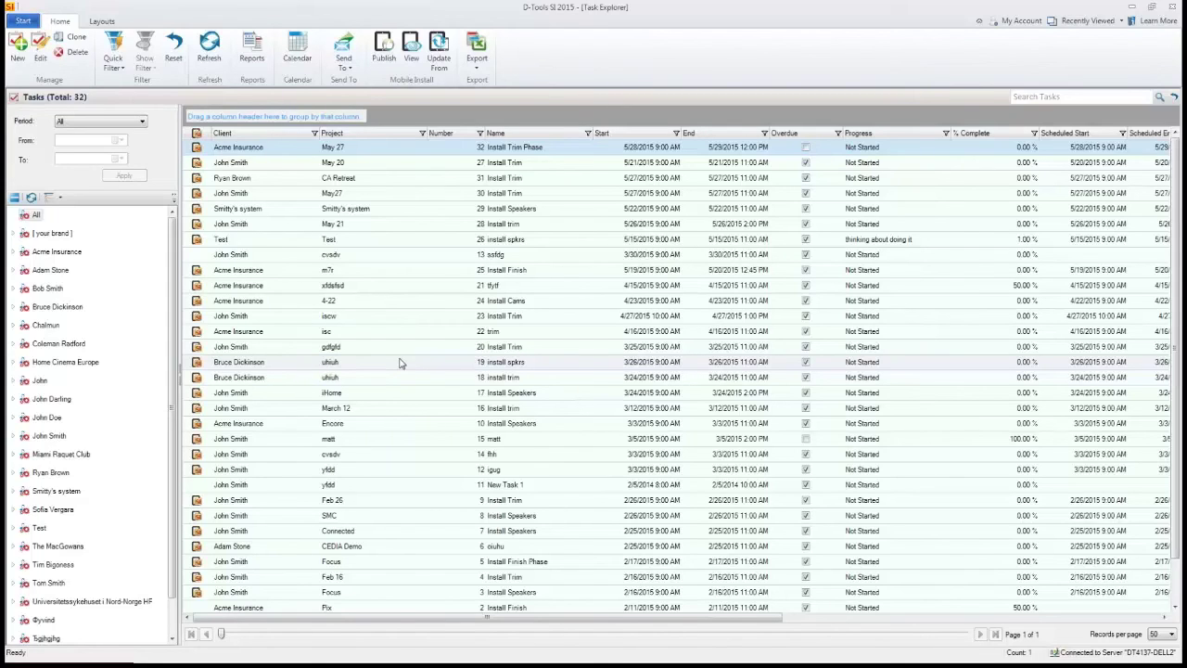
click(142, 121)
click(135, 148)
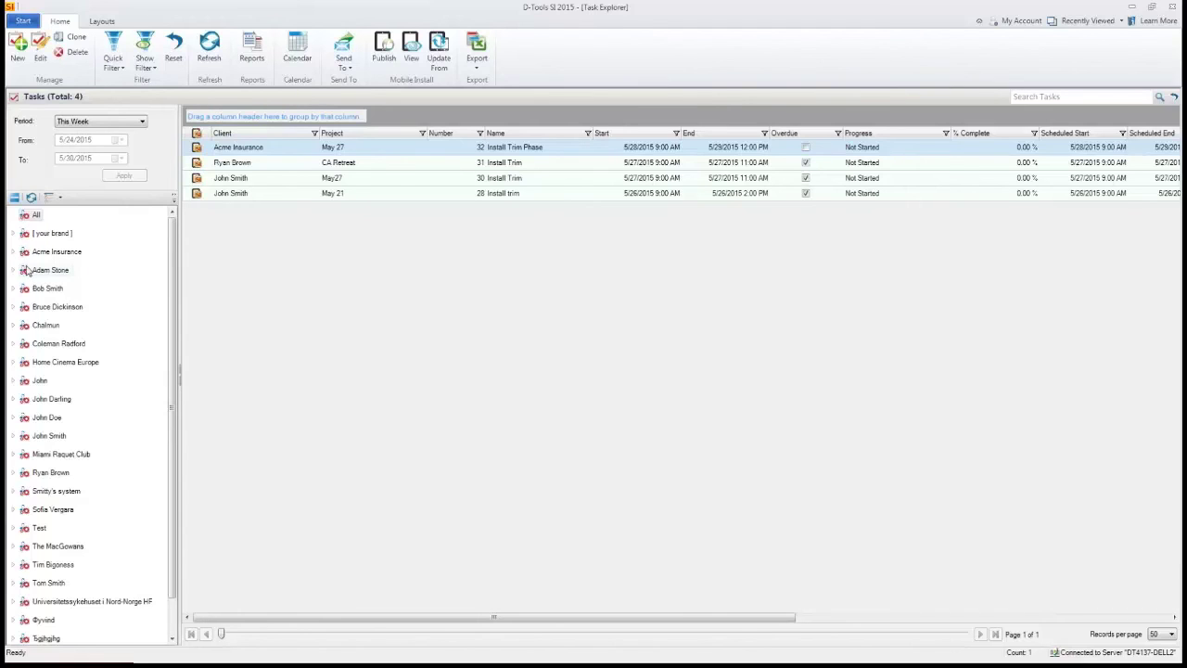
click(23, 21)
- Show the schedule calendar with the installer's items only, hiding Unassigned items
mouse_move(57, 110)
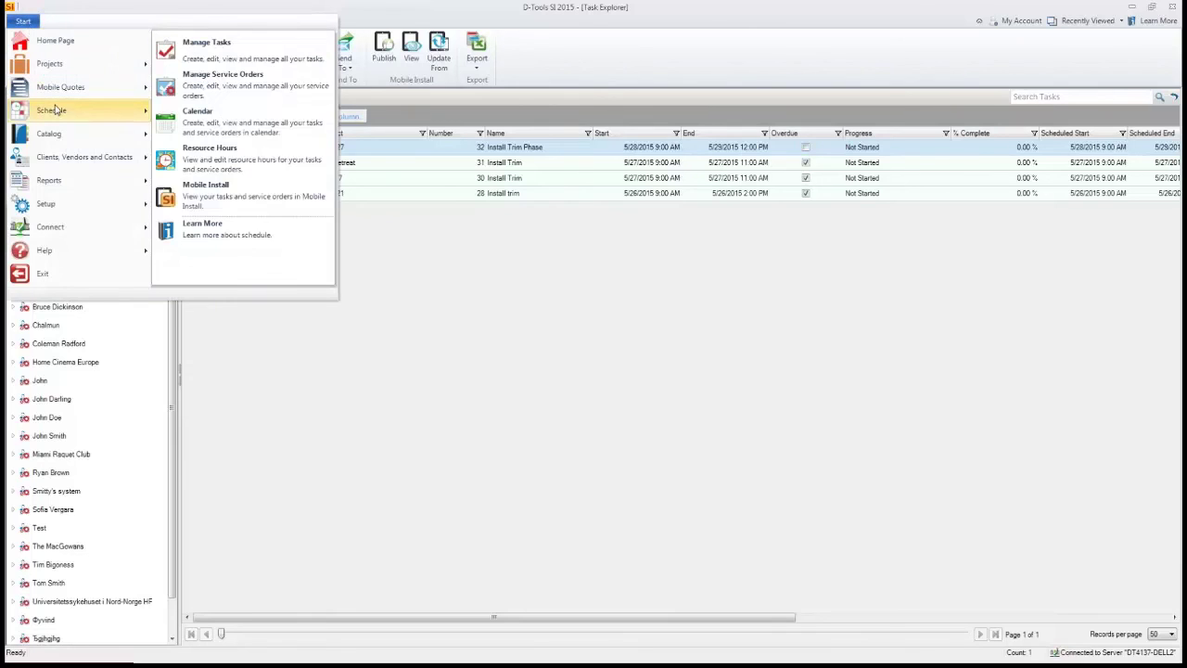
click(210, 125)
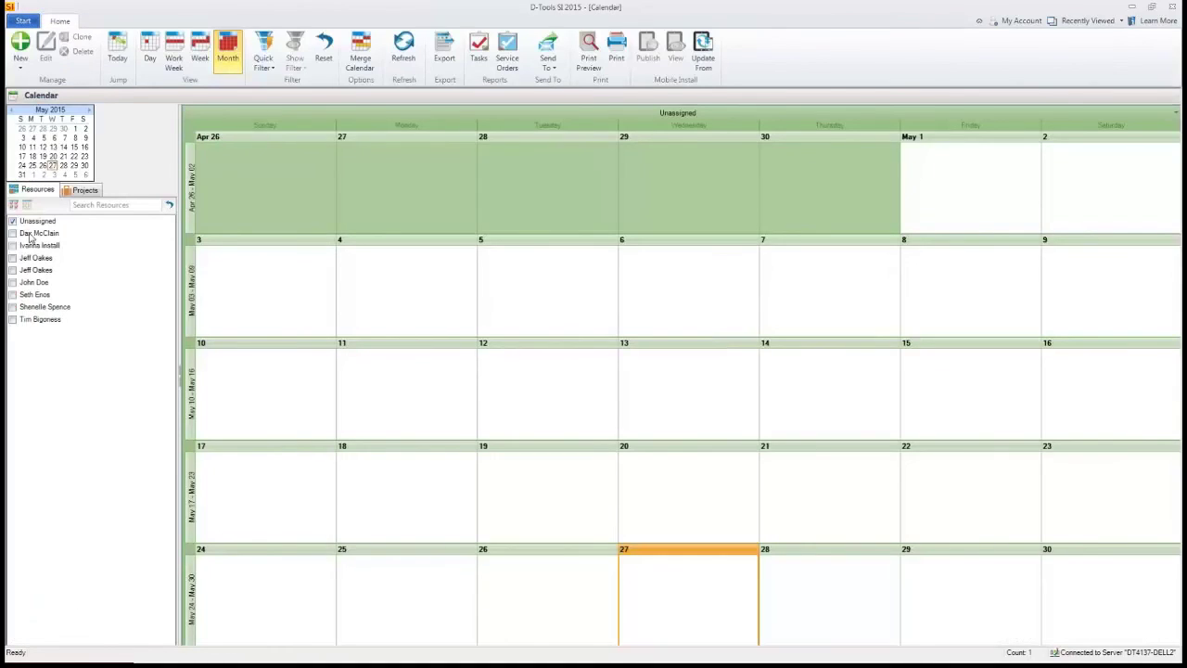
click(12, 258)
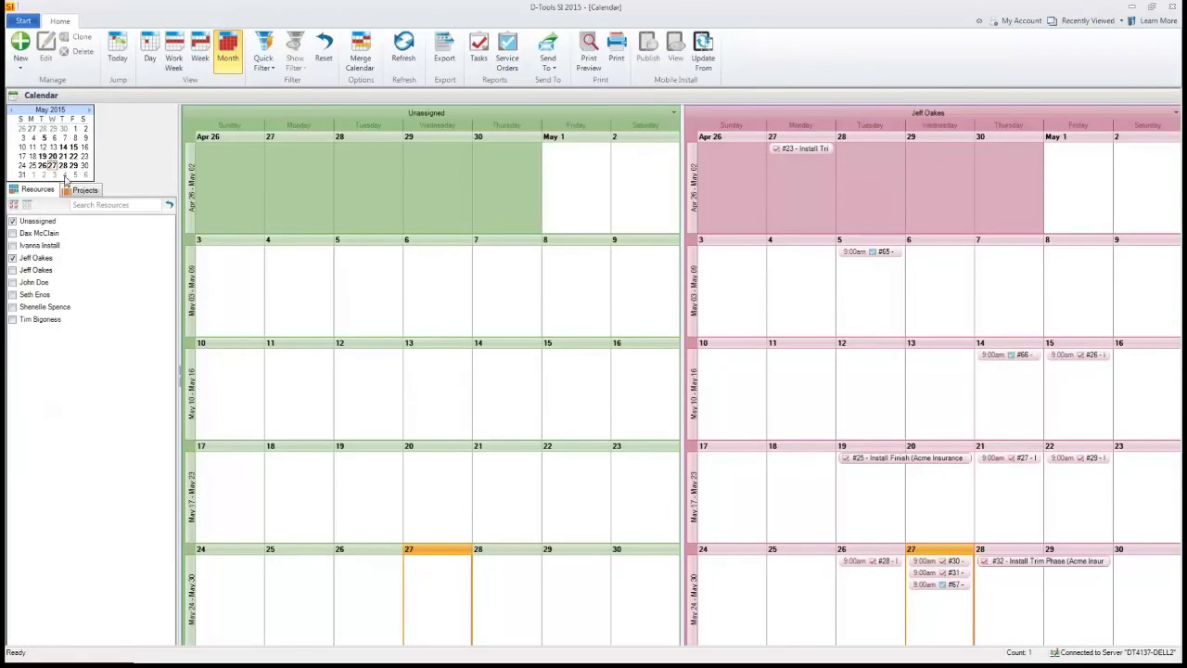
click(13, 222)
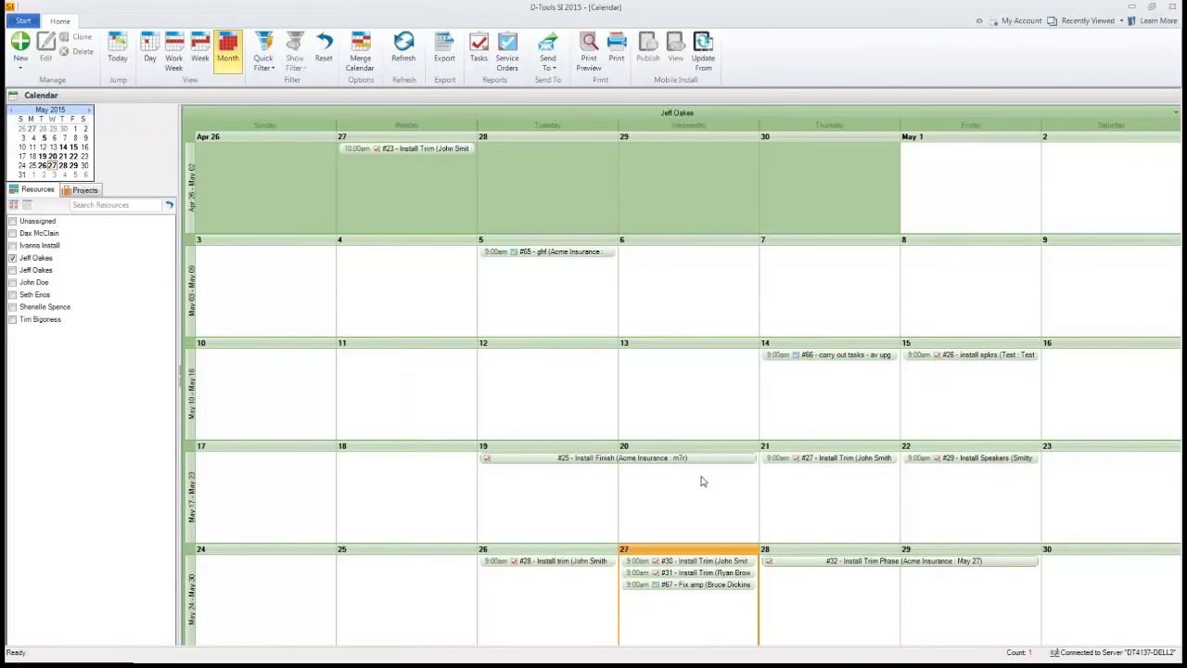
- Move service order #67, Fix amp, from May 27 to May 28, ignoring the resource conflict
double_click(715, 586)
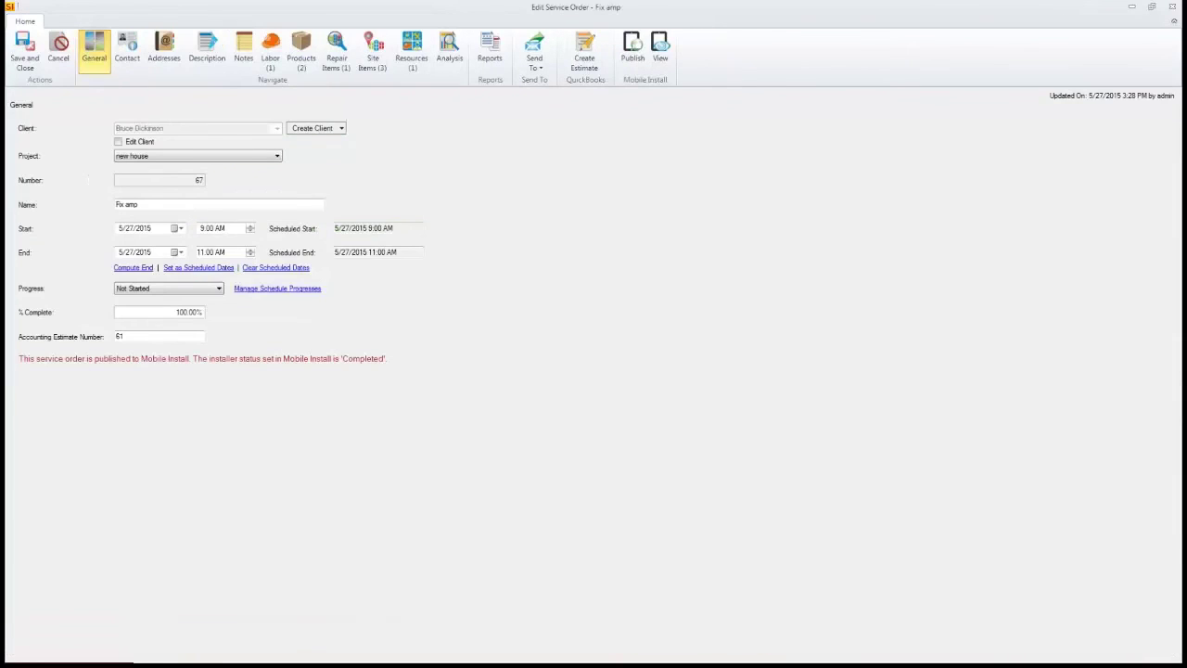
click(1172, 7)
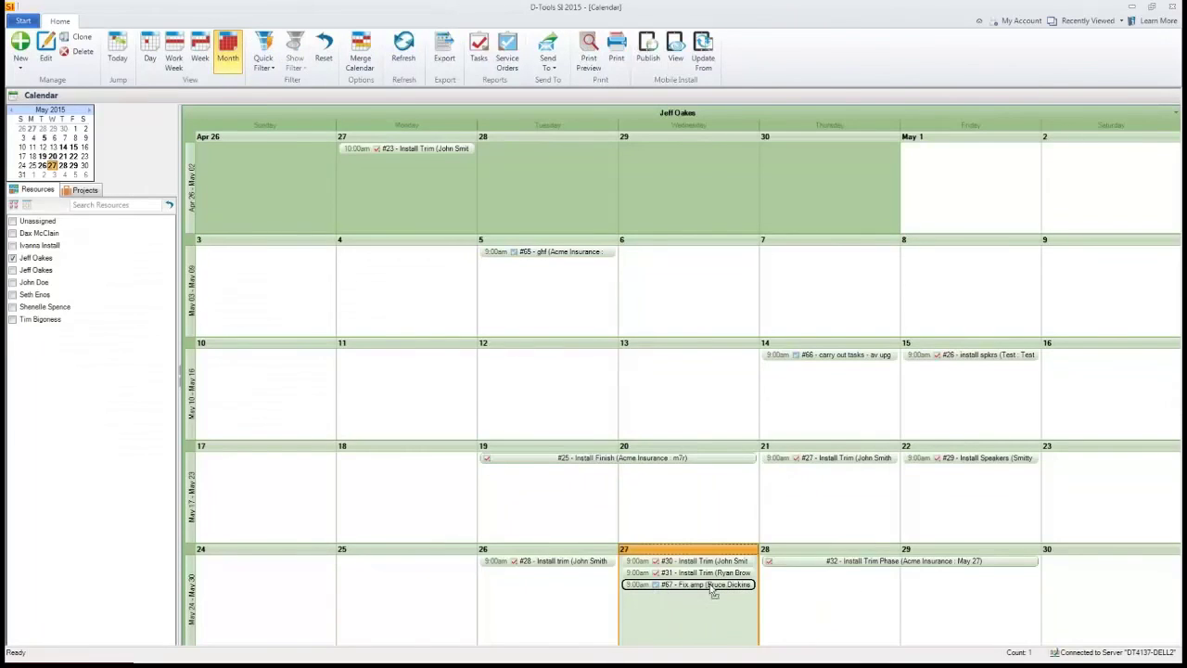
drag(713, 591, 803, 595)
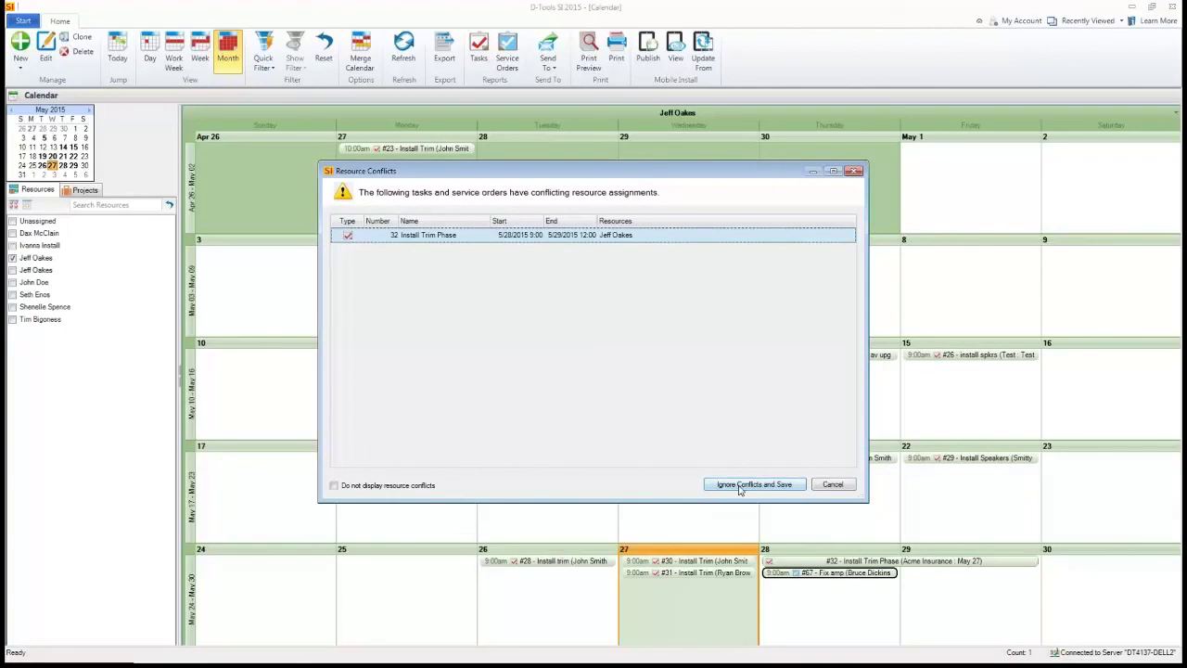
click(753, 484)
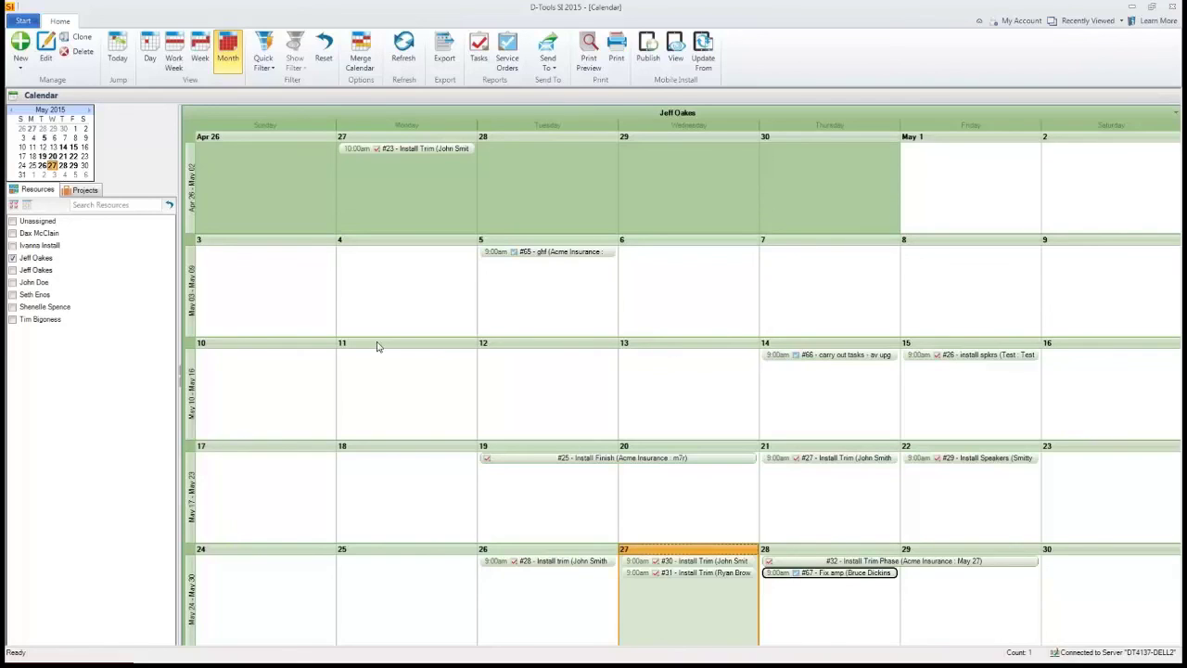
click(26, 22)
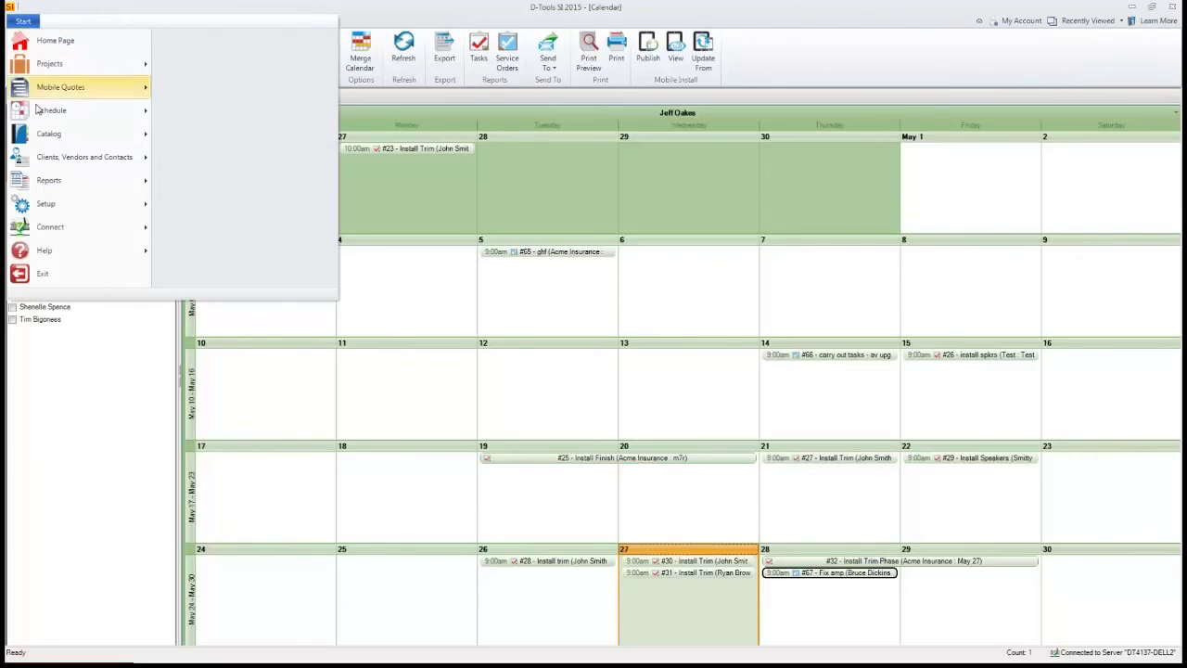
- Review this week's resource hours for the installer alone (23.375 estimated, 8.051 actual), then return Home
mouse_move(60, 111)
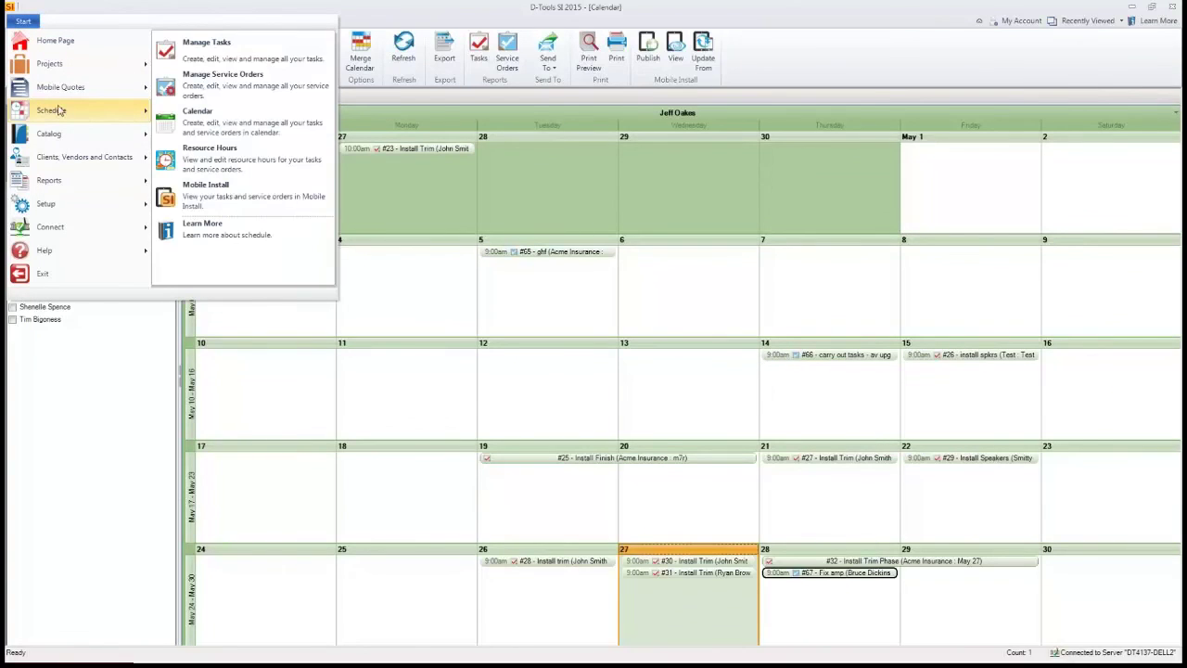
click(186, 165)
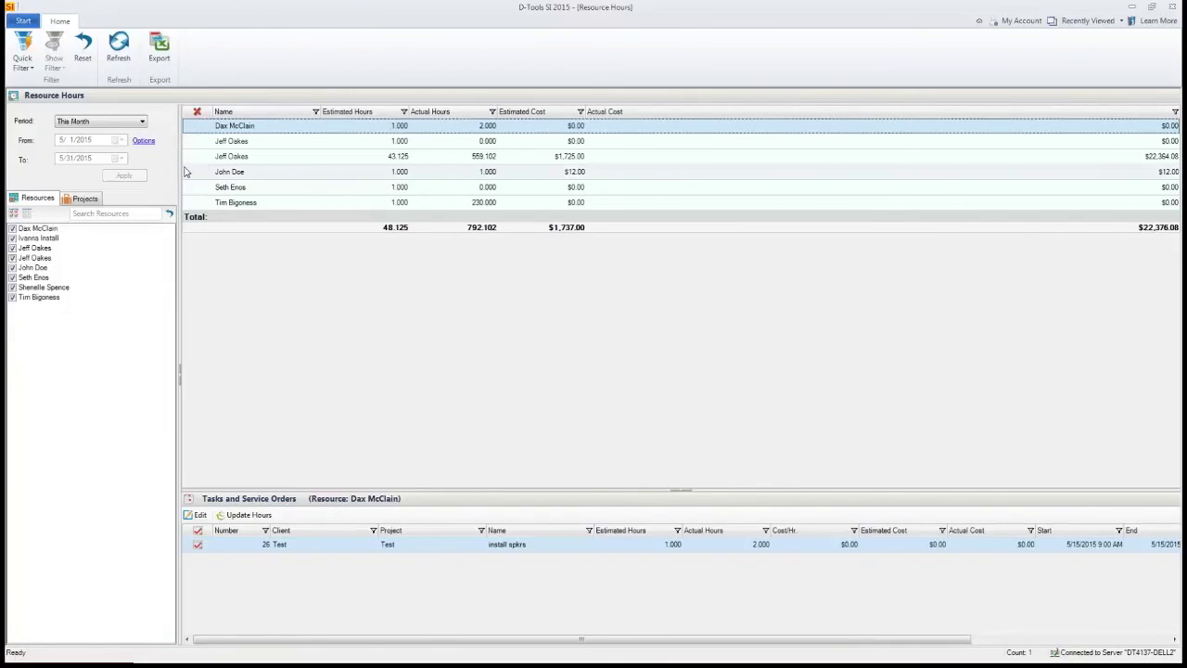
click(27, 215)
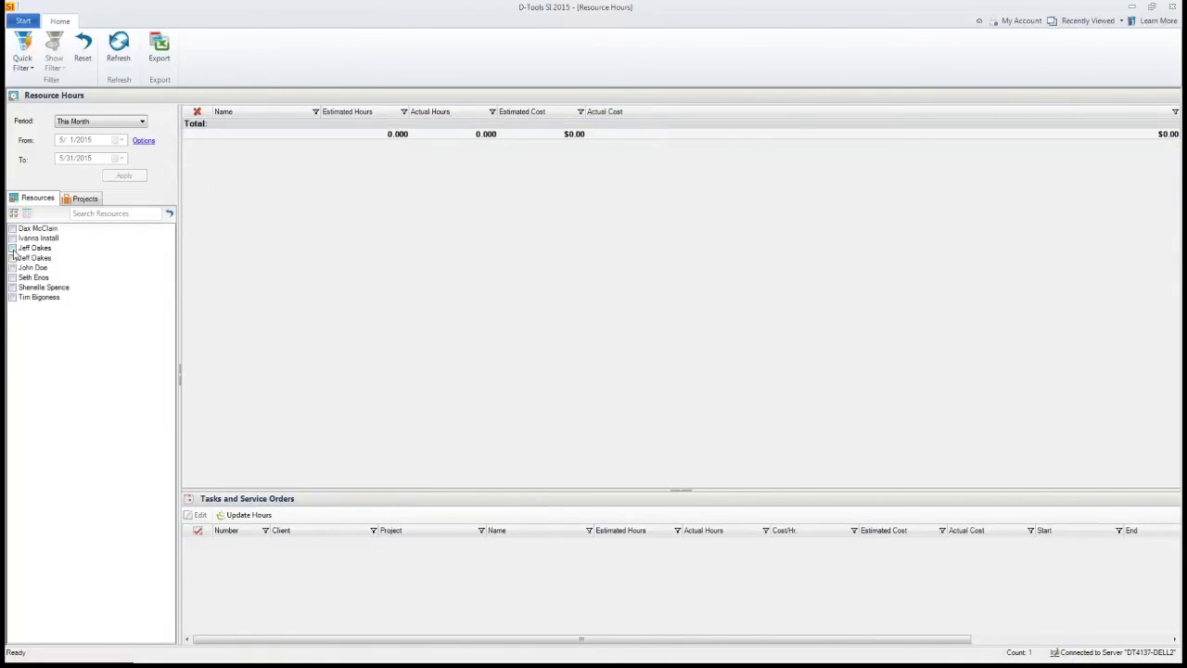
click(12, 248)
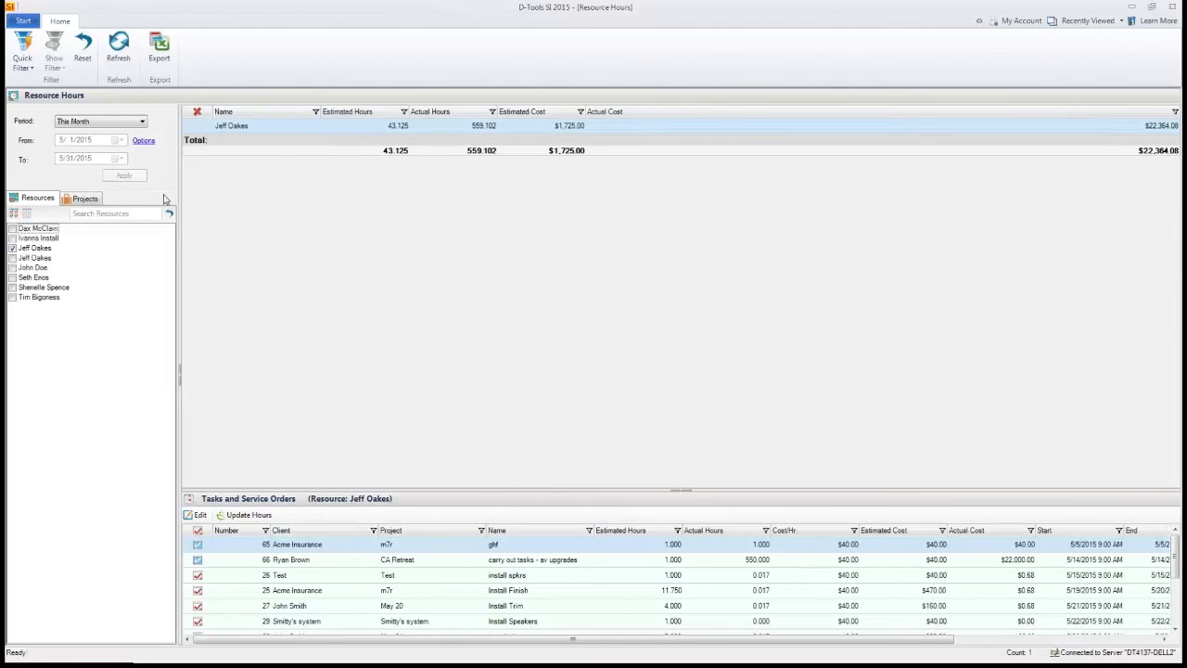
click(108, 124)
click(99, 141)
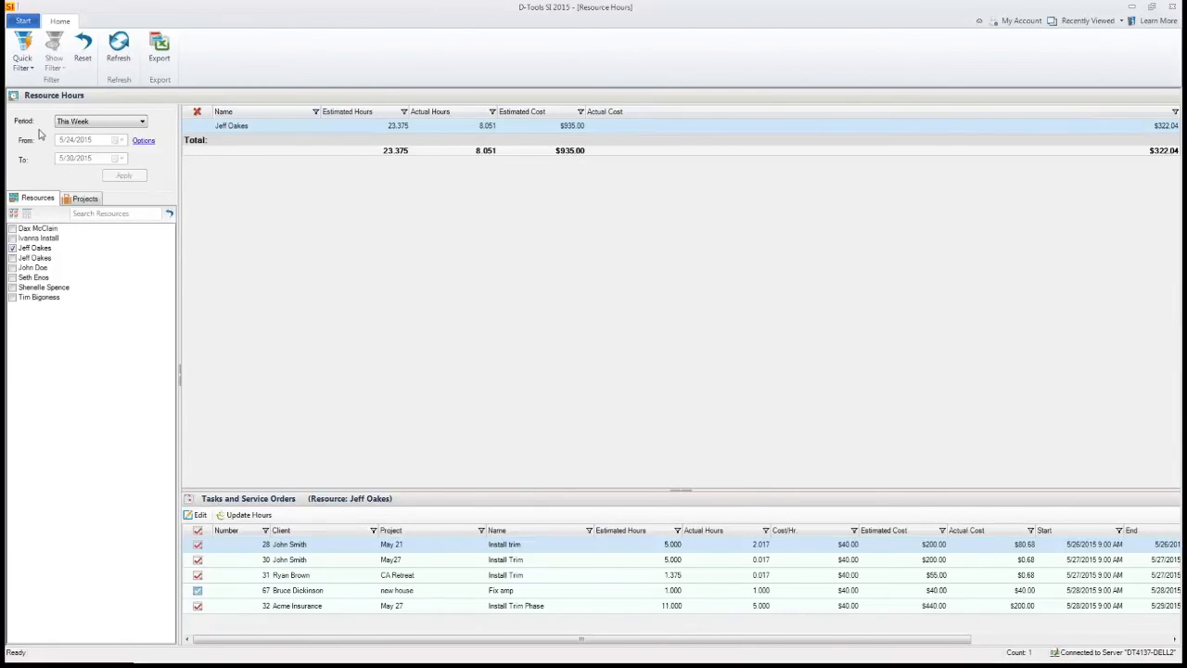
click(24, 22)
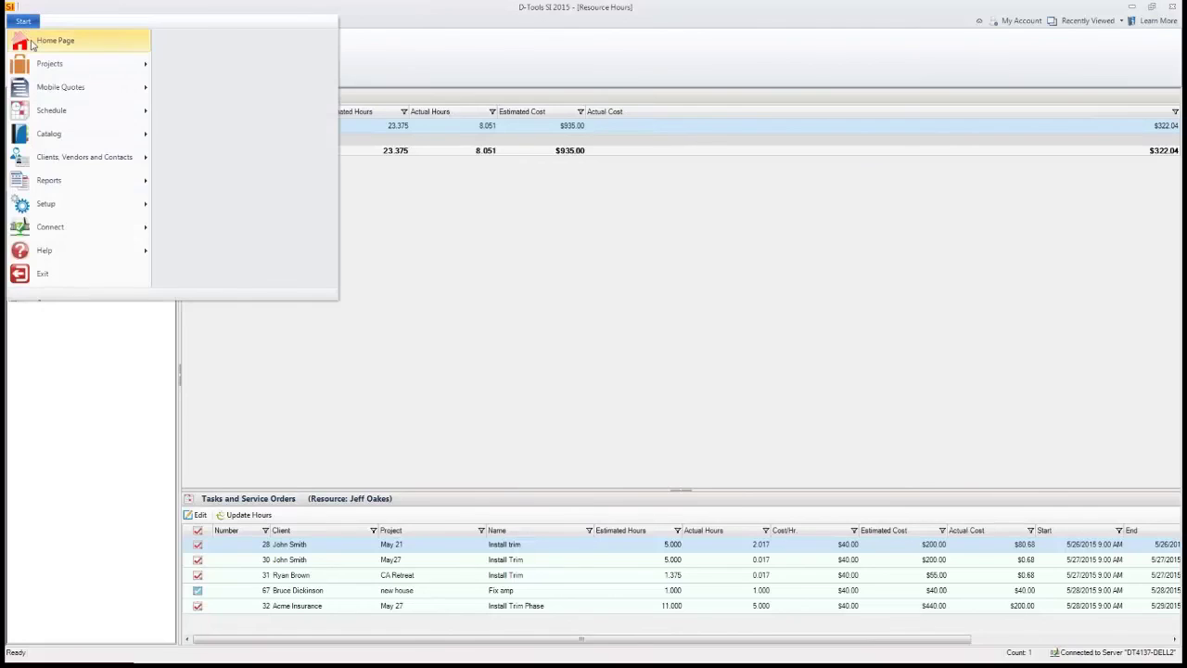
click(32, 44)
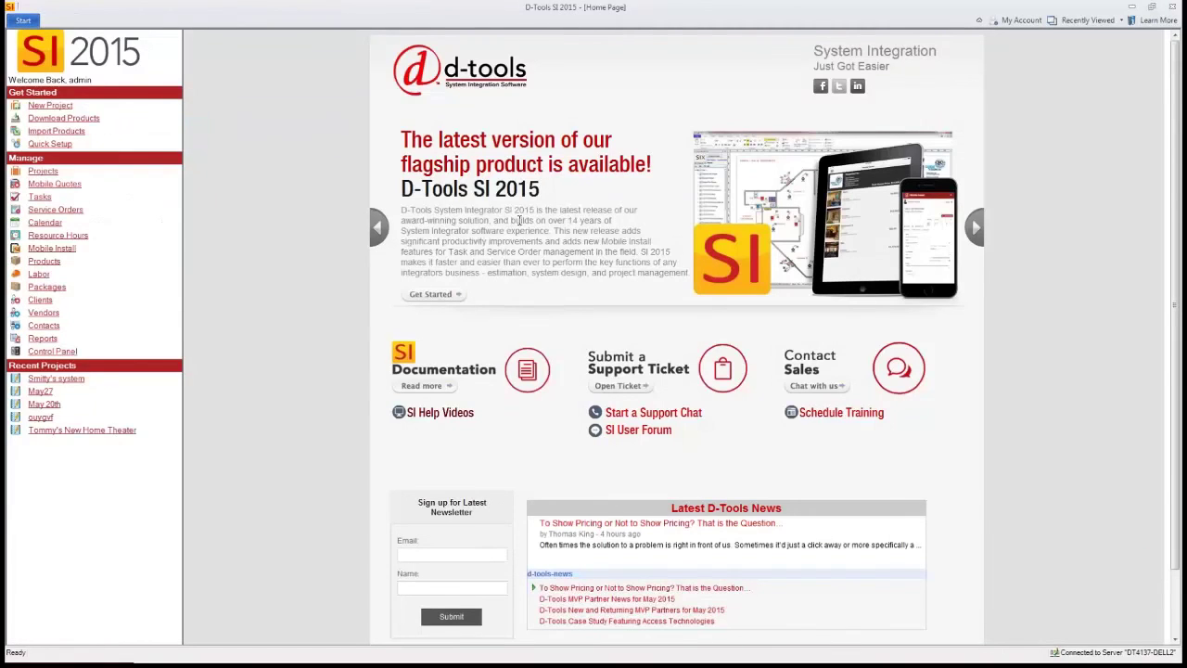